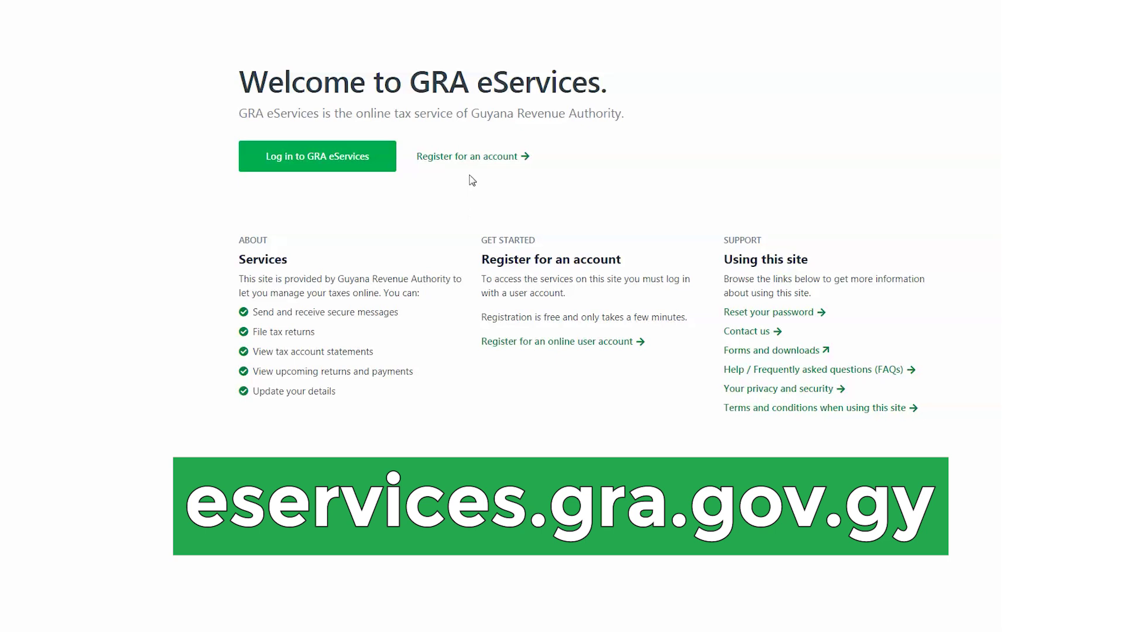
# Open the account registration form and enter the first name, last name and birth date.
pyautogui.click(471, 156)
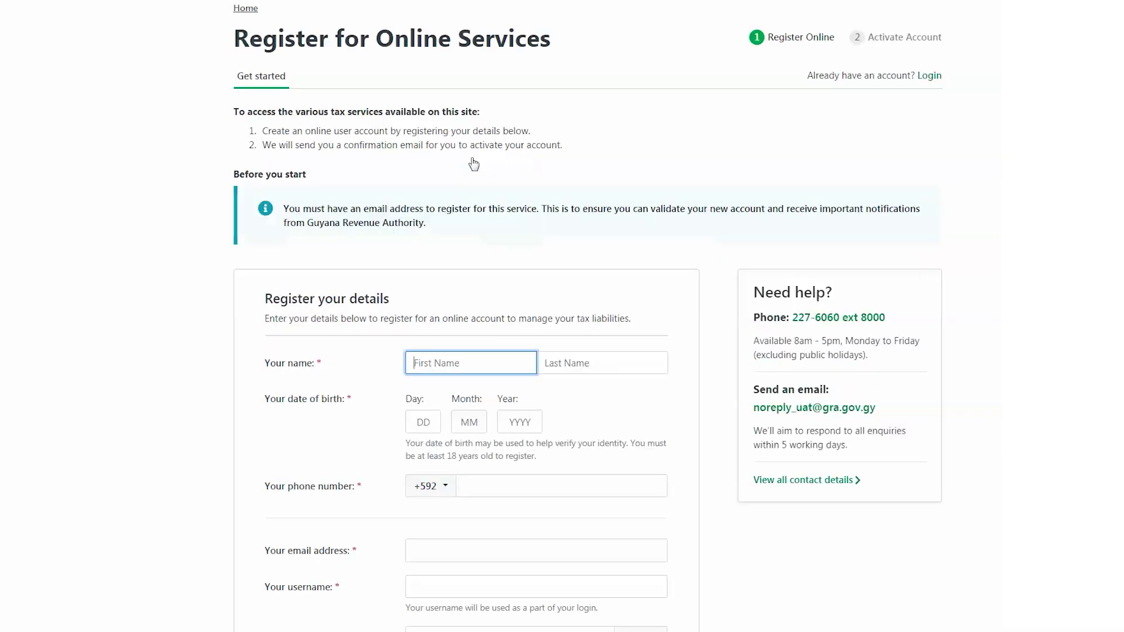
pyautogui.scroll(-2, 658, 219)
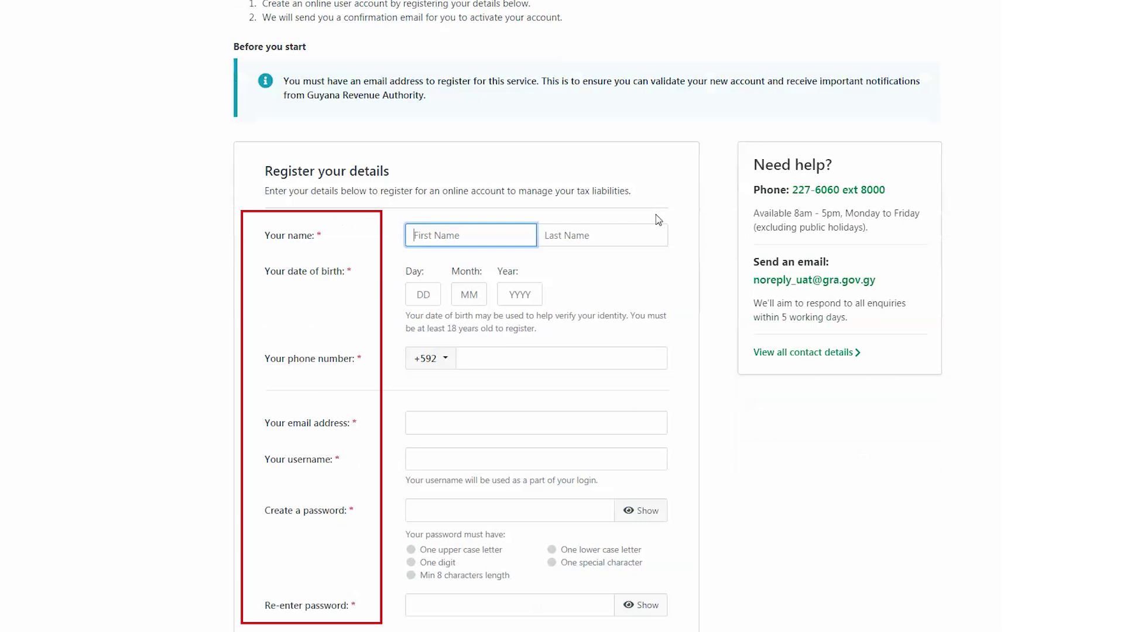
pyautogui.click(494, 234)
pyautogui.write('John')
pyautogui.click(559, 233)
pyautogui.write('Public')
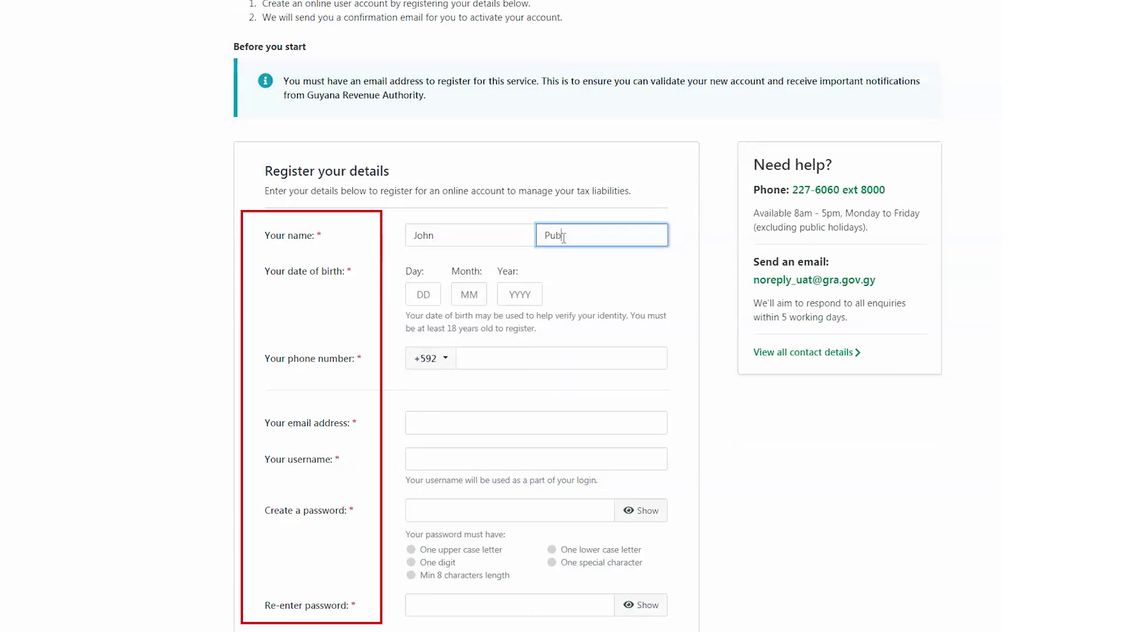
pyautogui.click(424, 295)
pyautogui.write('09')
pyautogui.click(469, 294)
pyautogui.write('08')
pyautogui.click(520, 294)
pyautogui.write('1994')
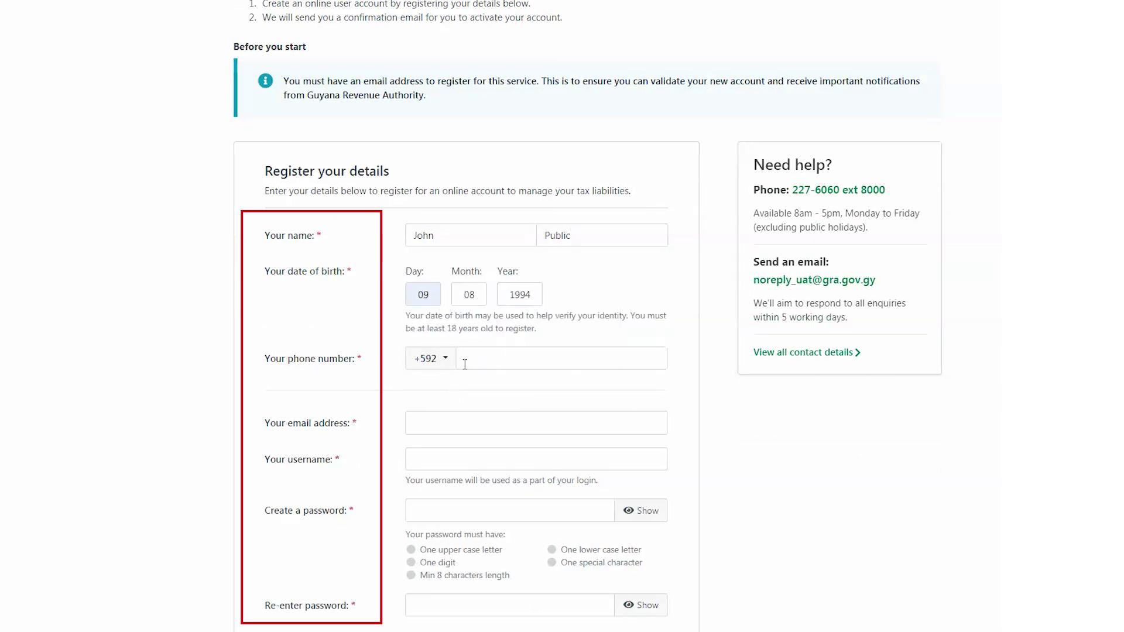
# Fill in the phone number, e-mail address and chosen login username.
pyautogui.click(468, 359)
pyautogui.write('1234567')
pyautogui.click(416, 422)
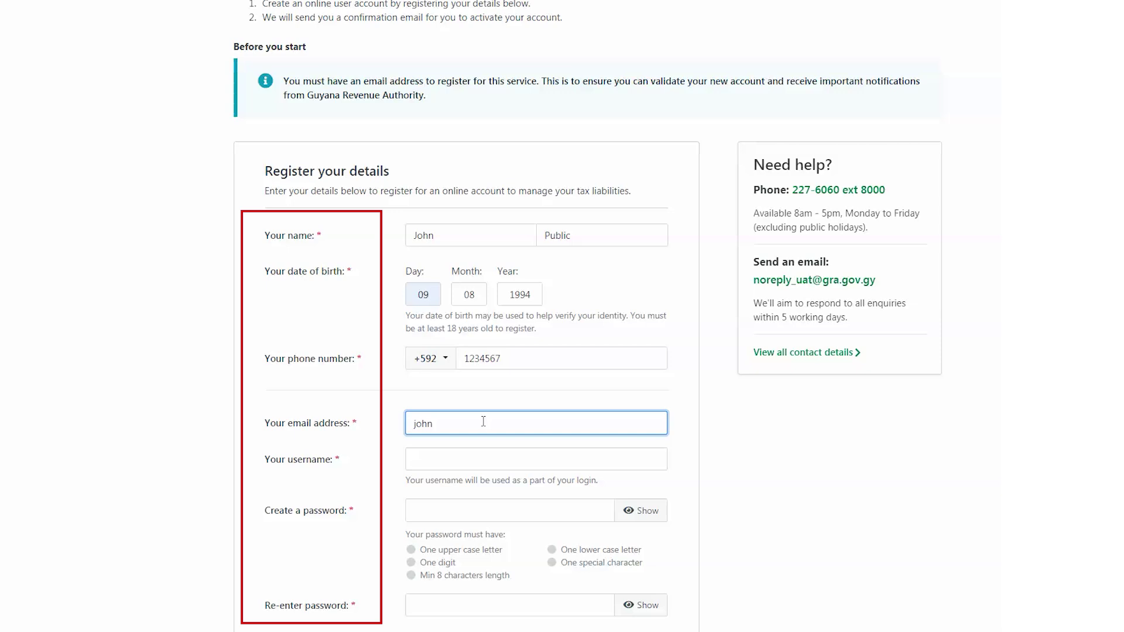
pyautogui.click(484, 456)
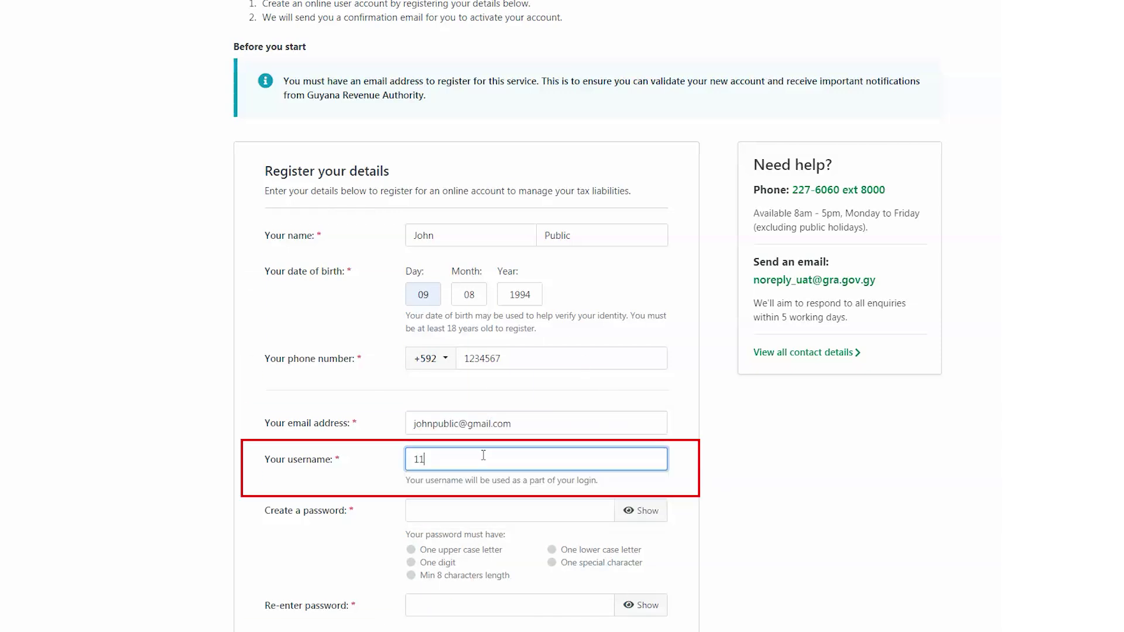
# Set the account password and confirm it.
pyautogui.scroll(-2, 535, 339)
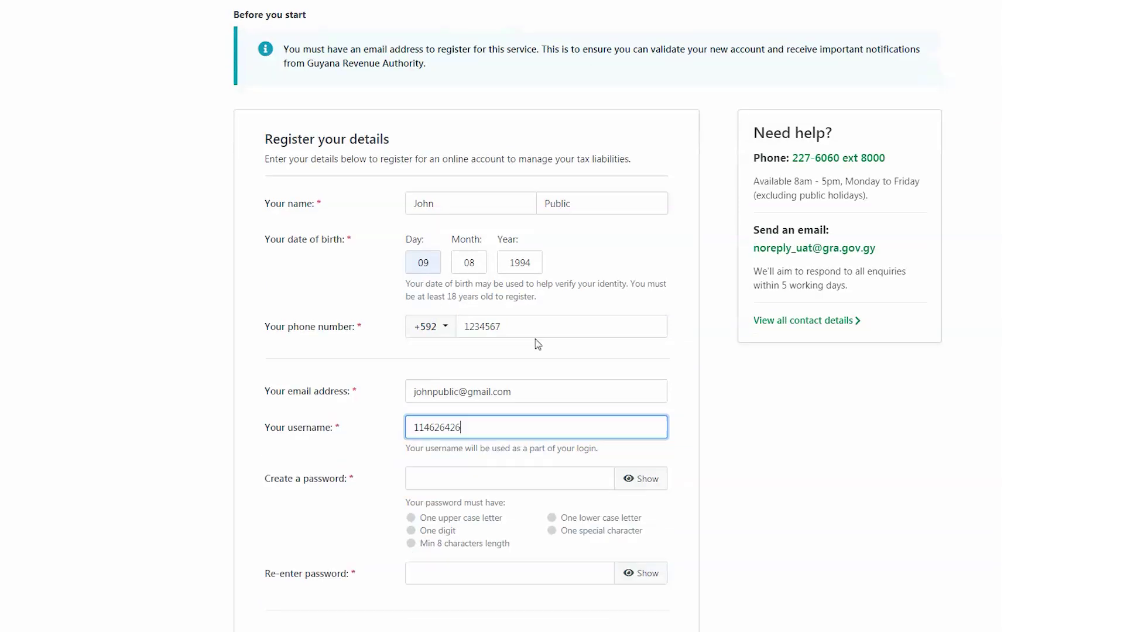
pyautogui.click(473, 377)
pyautogui.write('Password1!')
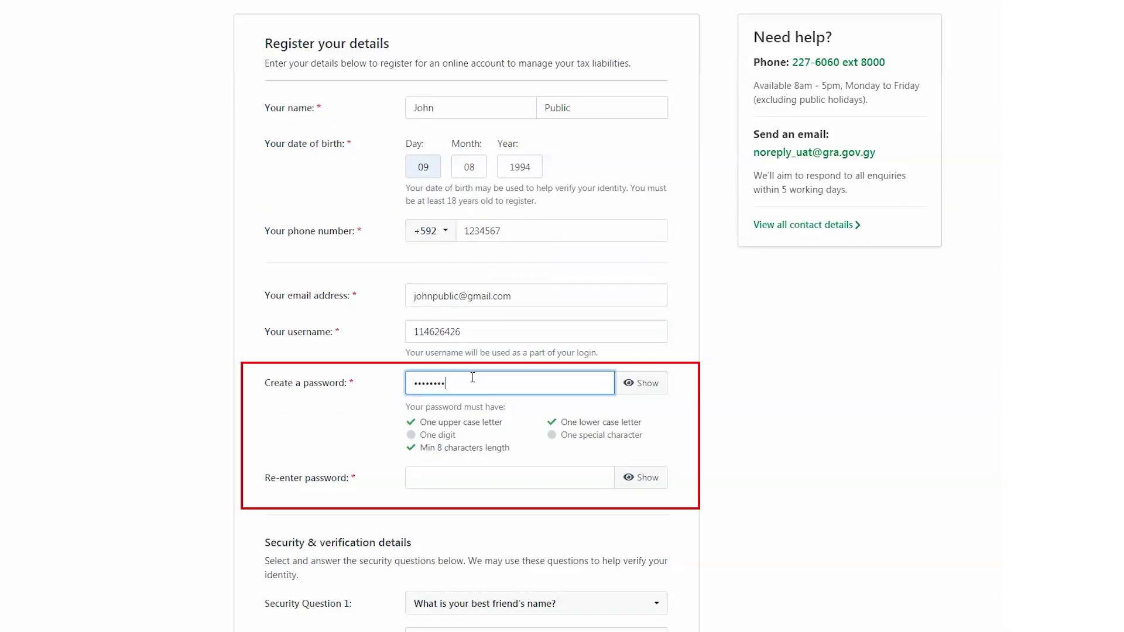
pyautogui.click(474, 474)
pyautogui.write('Password1!')
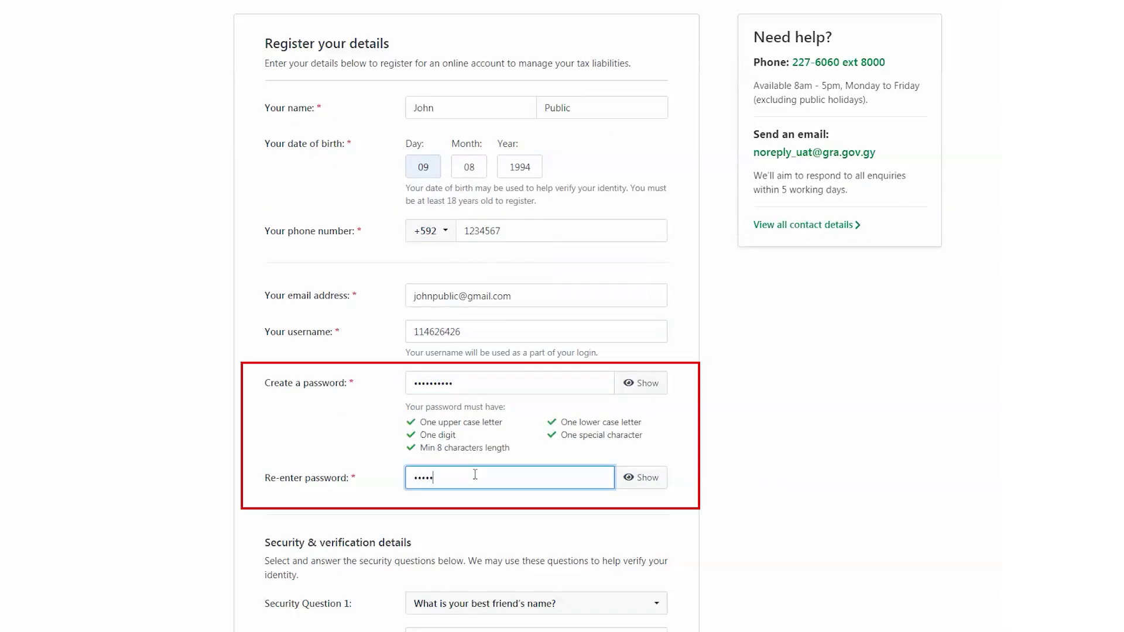
# Answer the best friend, first car colour and favourite teacher questions, accept the terms, and submit.
pyautogui.scroll(-3, 690, 294)
pyautogui.scroll(-2, 690, 293)
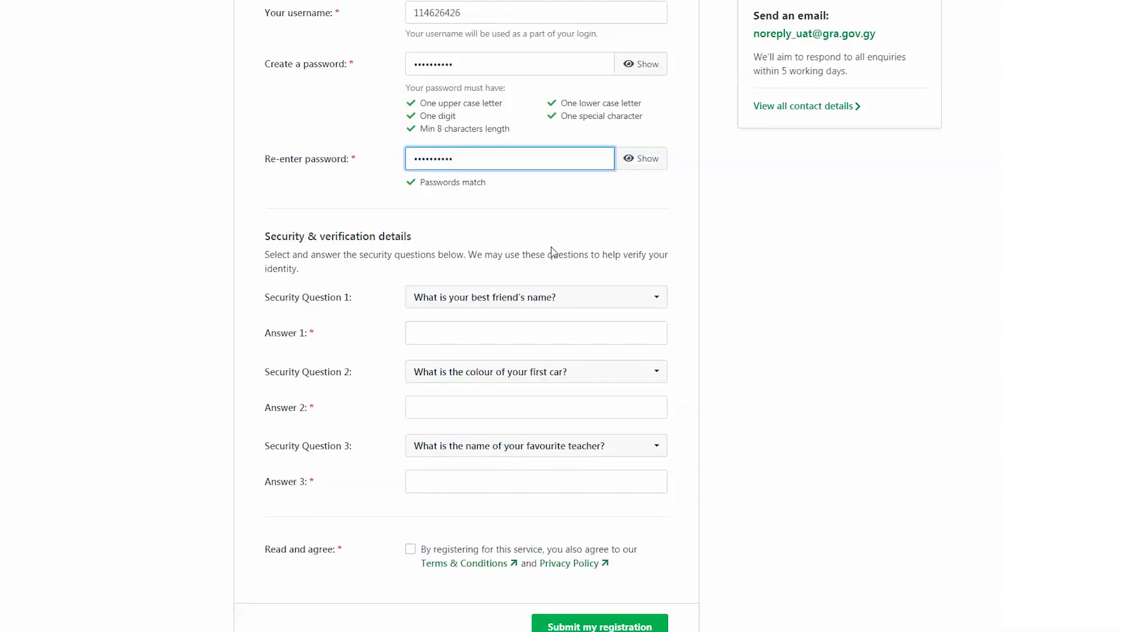
pyautogui.click(517, 332)
pyautogui.write('name')
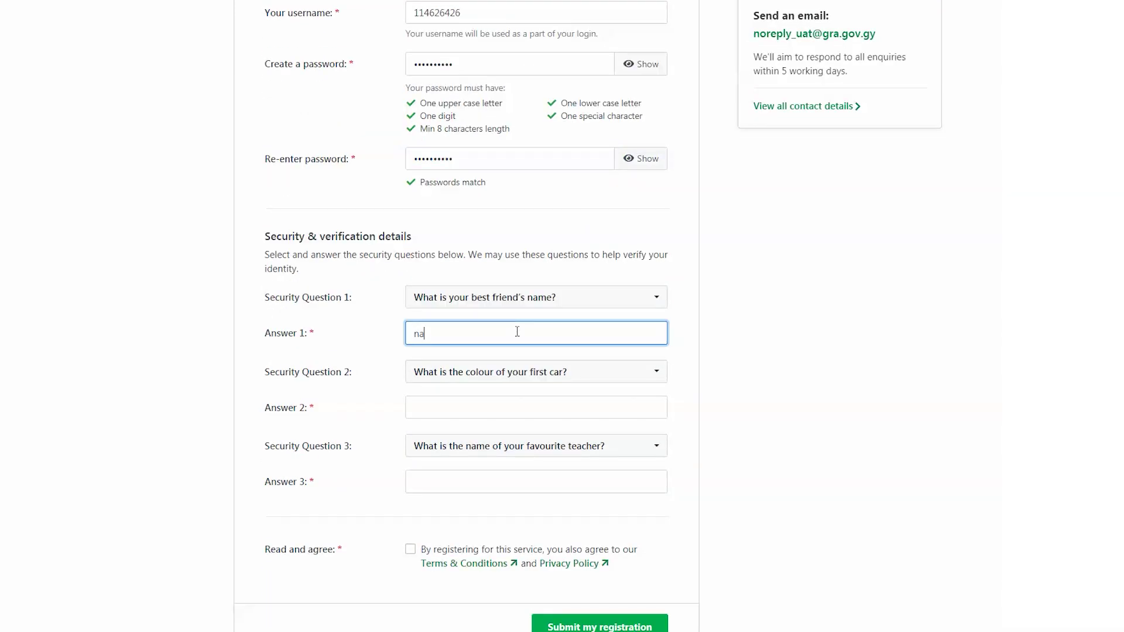
pyautogui.click(497, 404)
pyautogui.write('red')
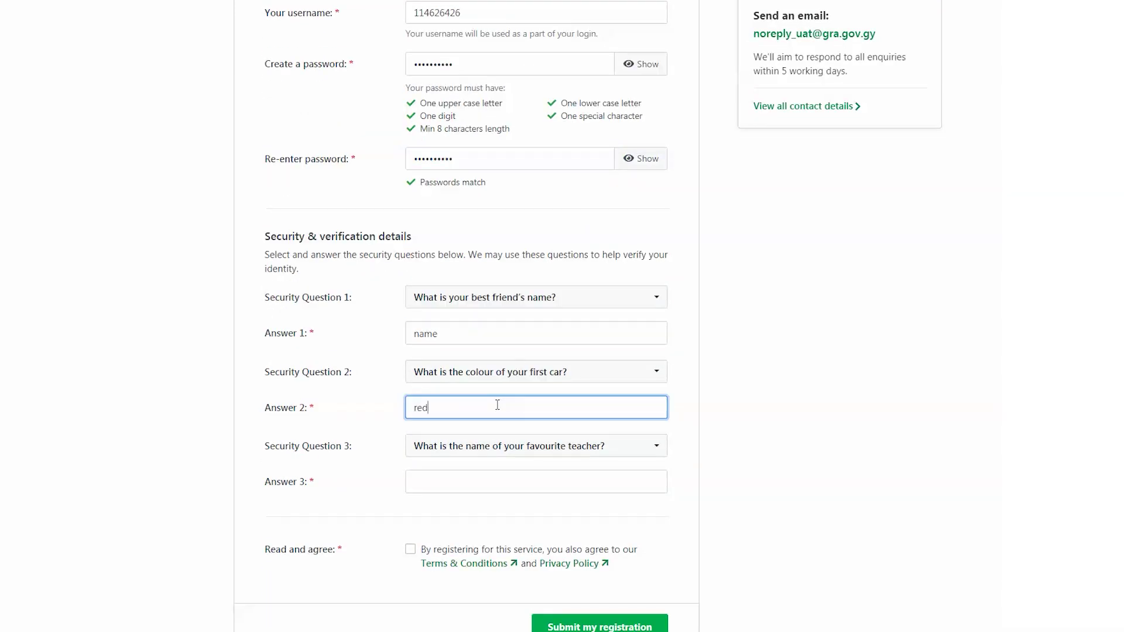
pyautogui.click(510, 481)
pyautogui.write('sir')
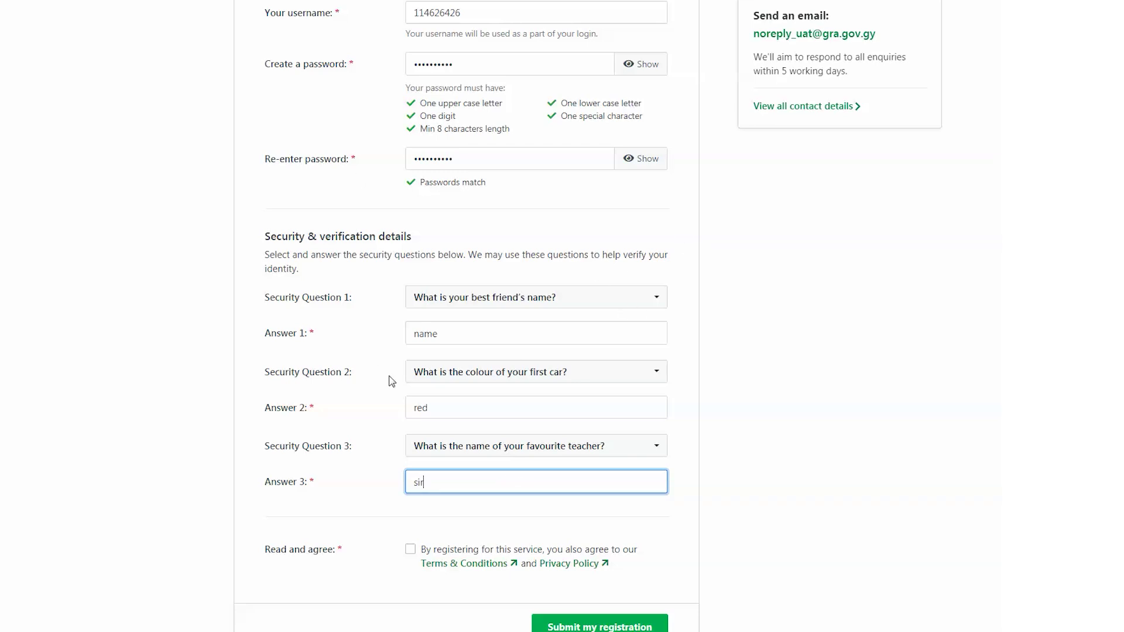
pyautogui.click(410, 549)
pyautogui.scroll(-1, 697, 290)
pyautogui.click(592, 566)
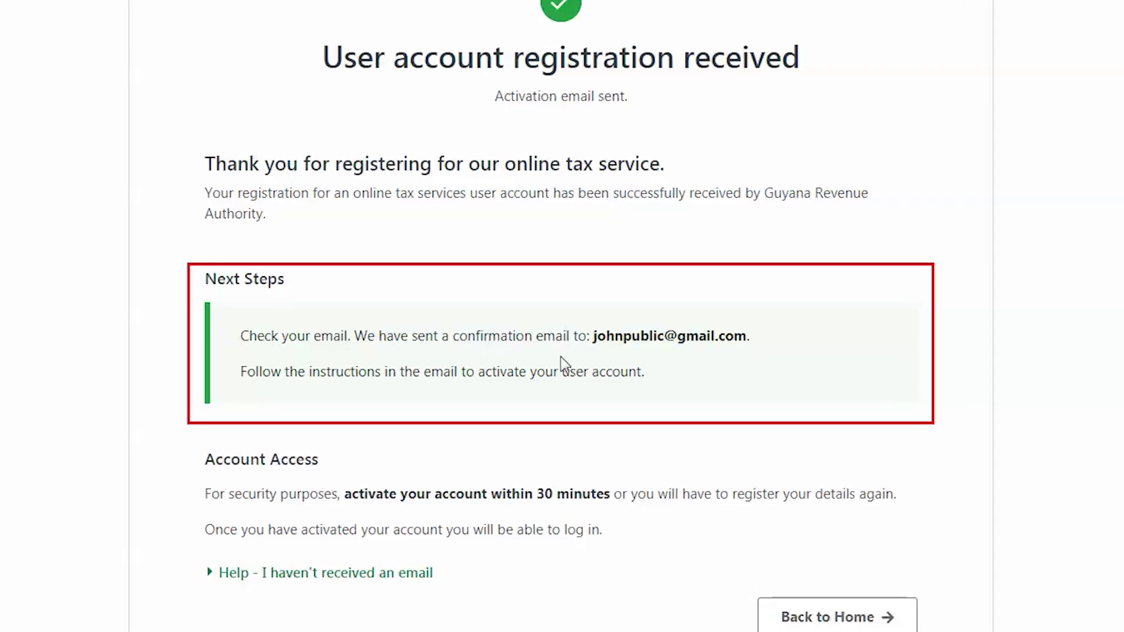
# Select the e-mail address shown on the registration confirmation page.
pyautogui.moveTo(590, 341); pyautogui.dragTo(747, 336)
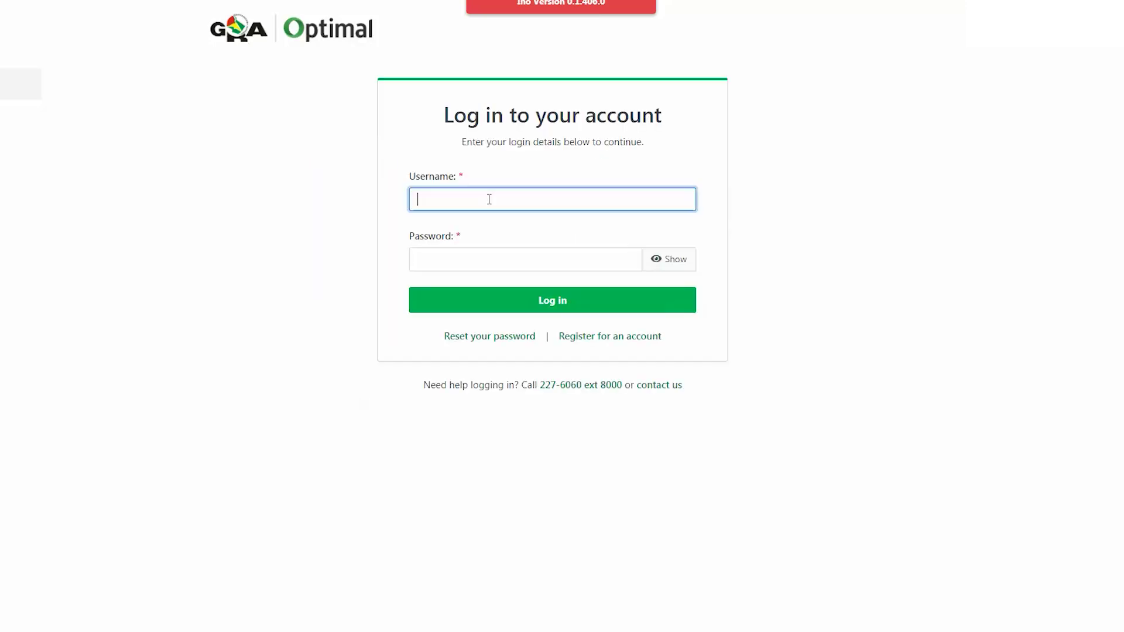
# Sign in with the new account's username and password.
pyautogui.click(487, 257)
pyautogui.write('********')
pyautogui.press('Return')
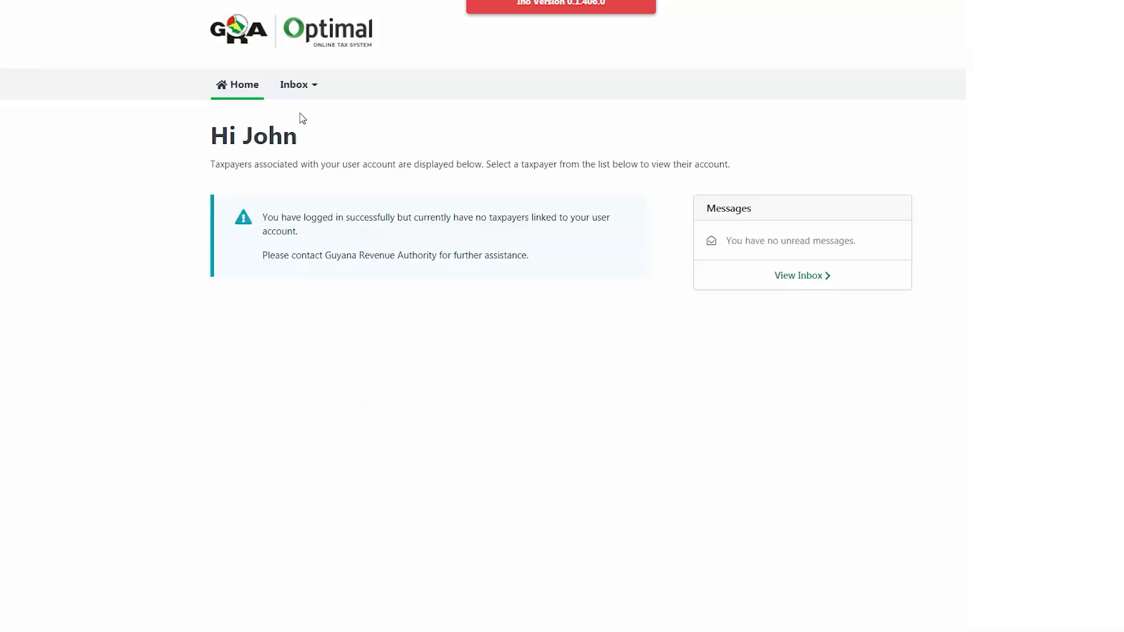
# Start a new message with subject Taxpayer E-services Registration and attach notice 2.bmp.
pyautogui.moveTo(314, 96)
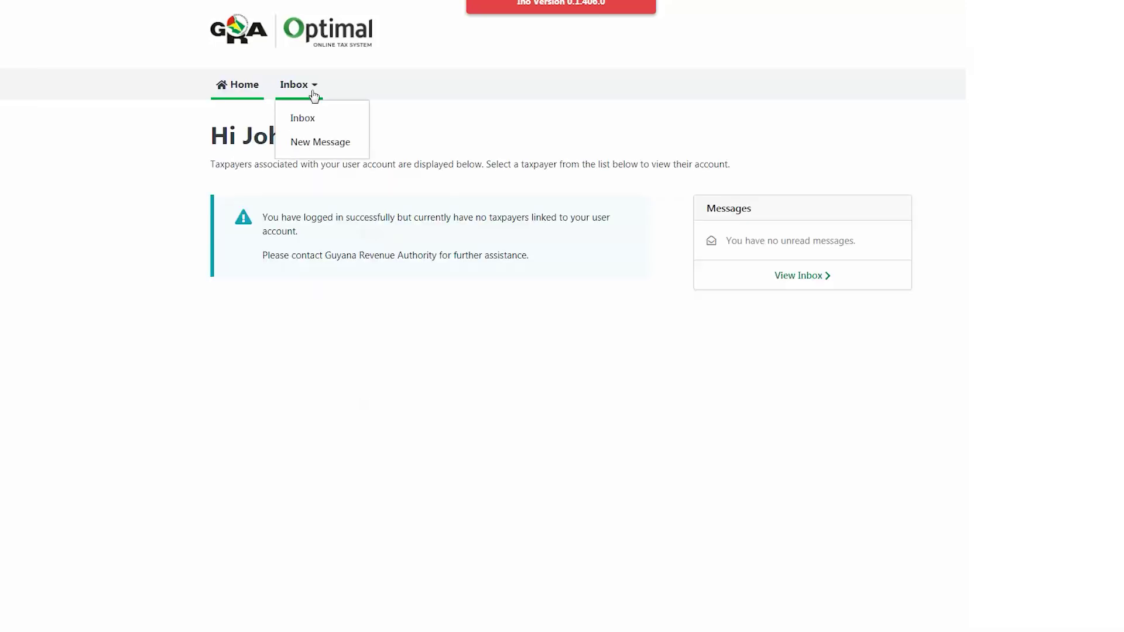
pyautogui.click(324, 149)
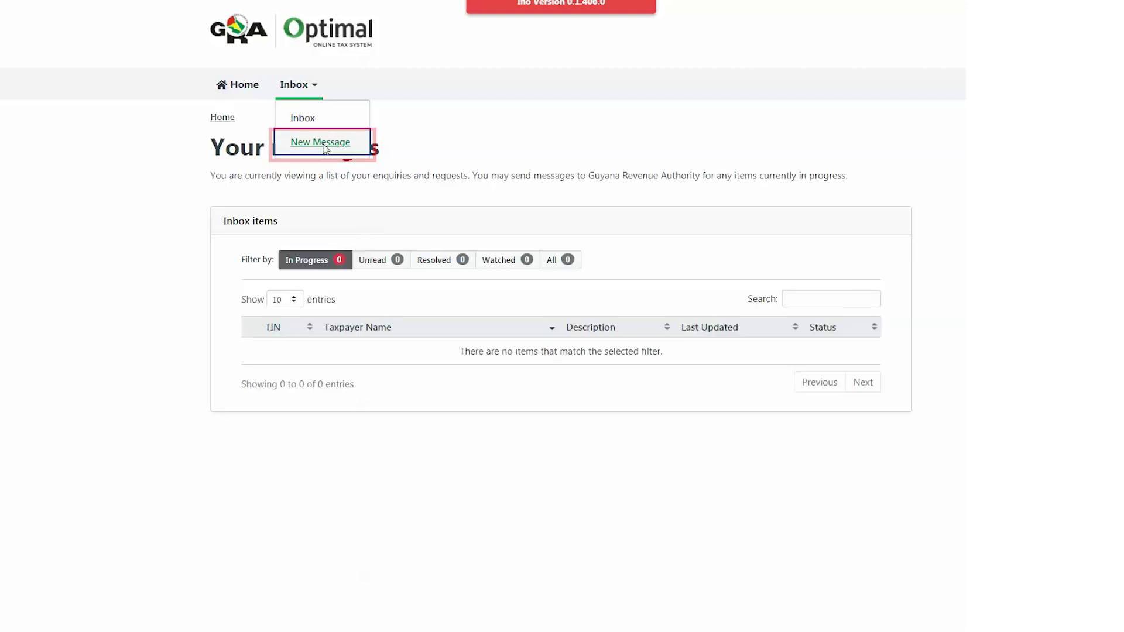
pyautogui.click(619, 346)
pyautogui.scroll(-7, 554, 469)
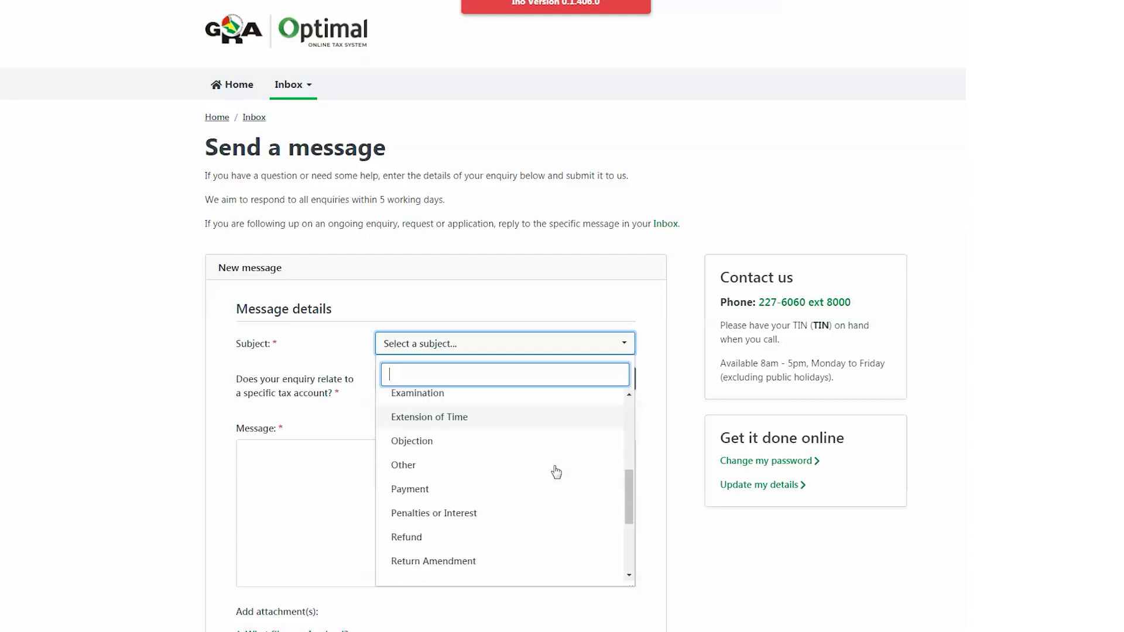
pyautogui.click(517, 523)
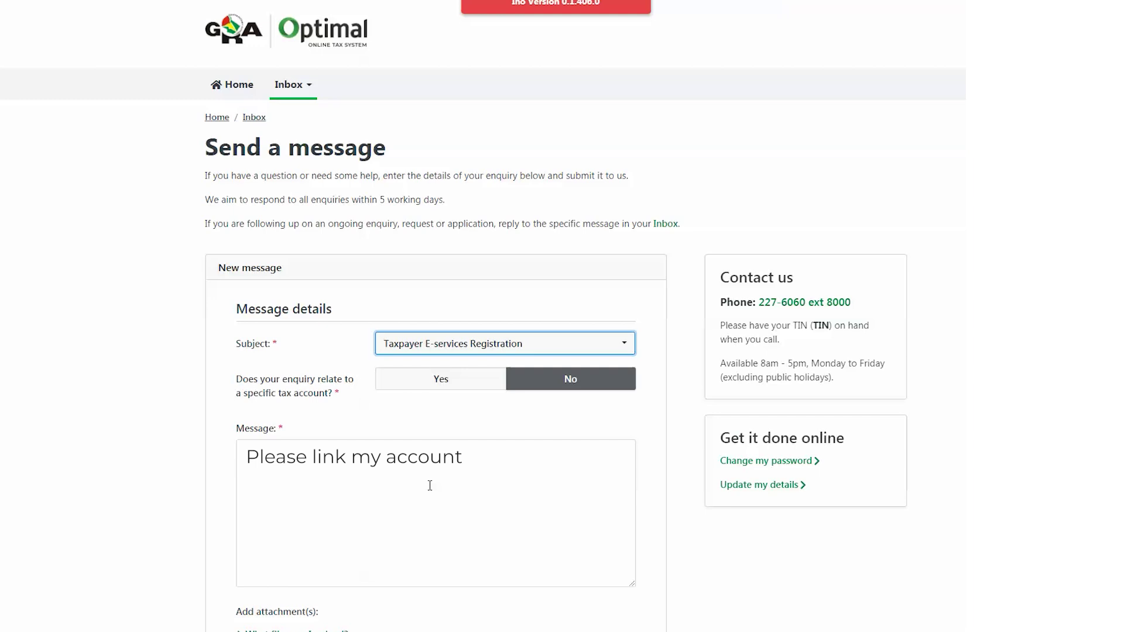
pyautogui.scroll(-3, 429, 485)
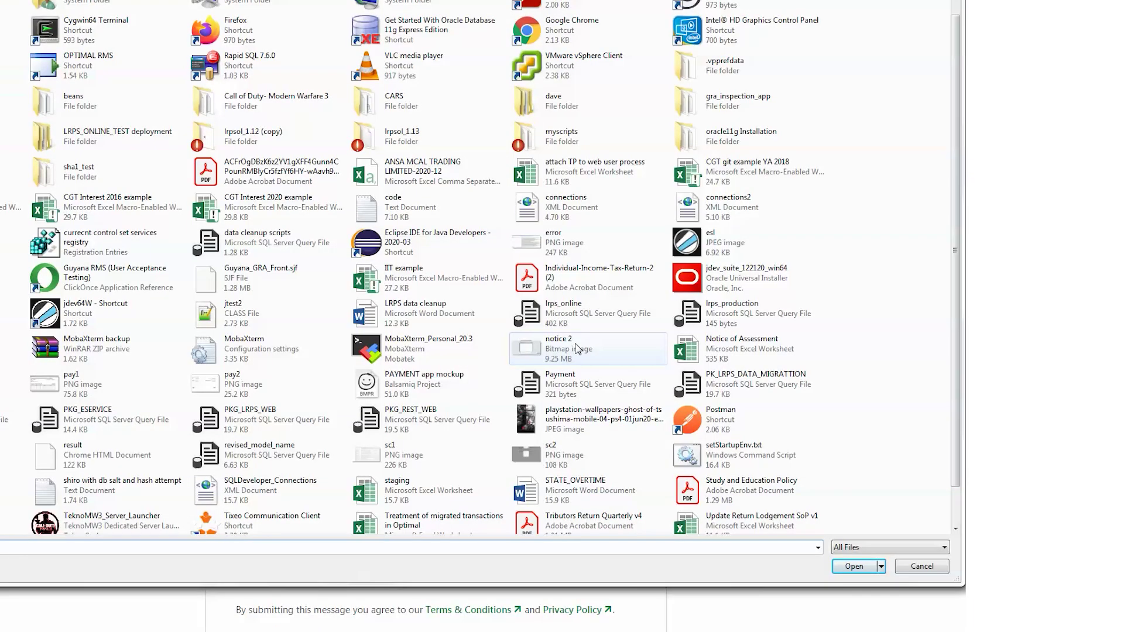
pyautogui.doubleClick(577, 349)
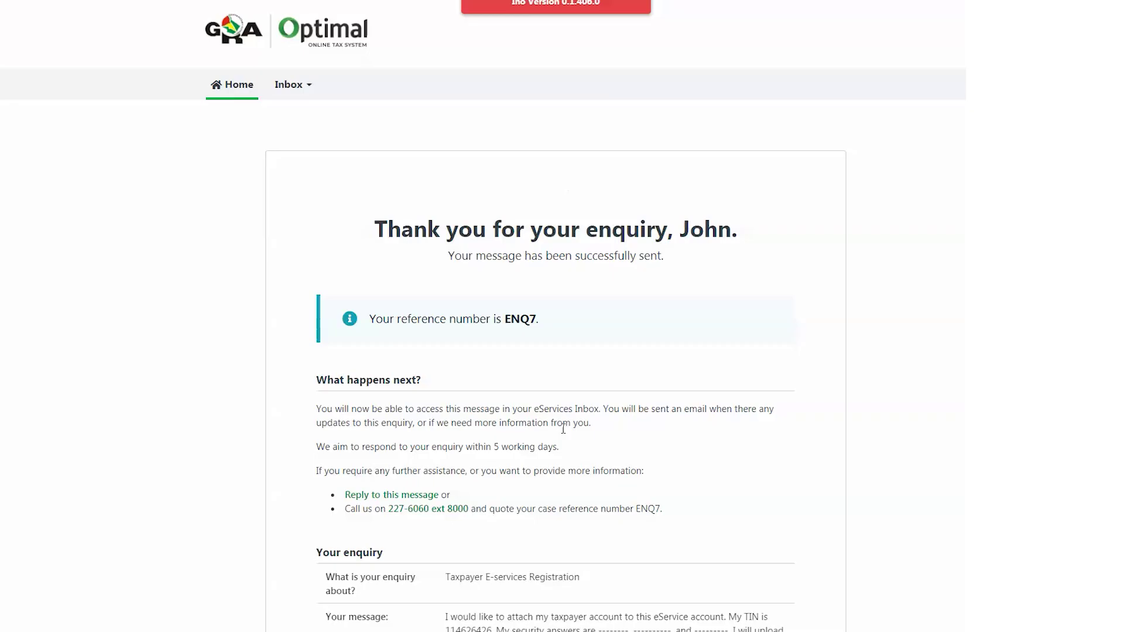
pyautogui.scroll(-1, 574, 421)
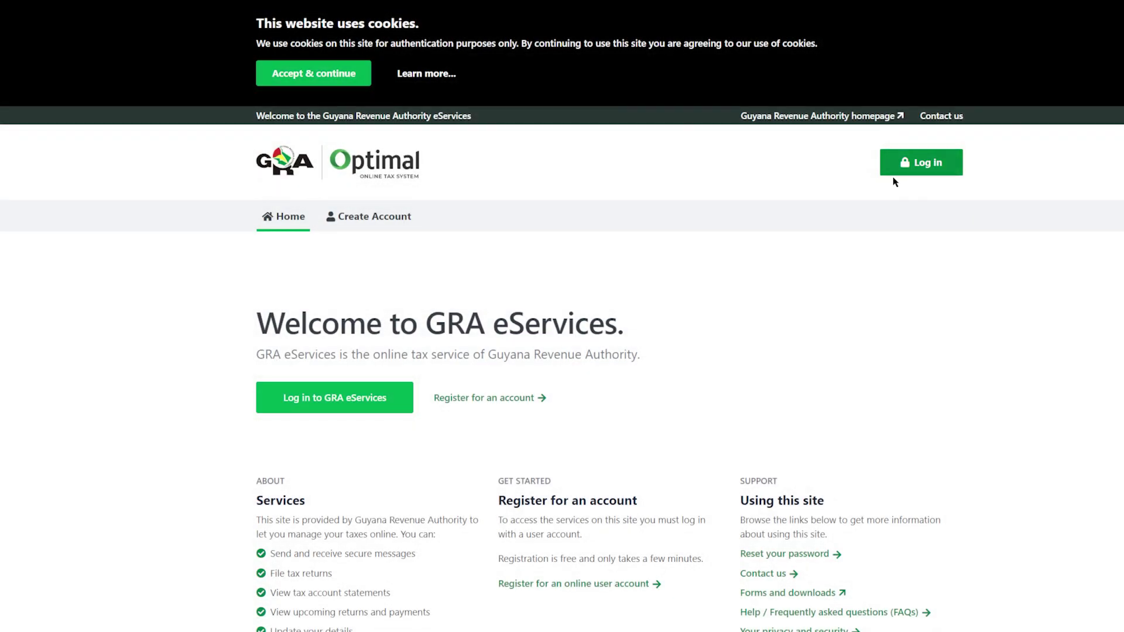
# Log in with the saved details and begin filing a new return.
pyautogui.click(916, 169)
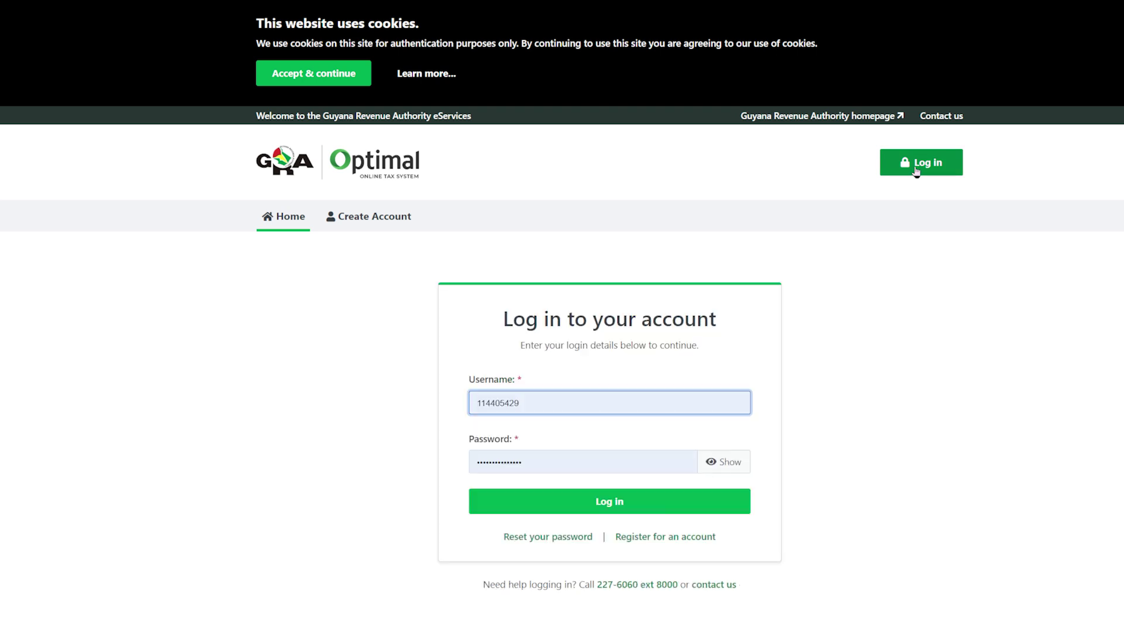
pyautogui.press('Return')
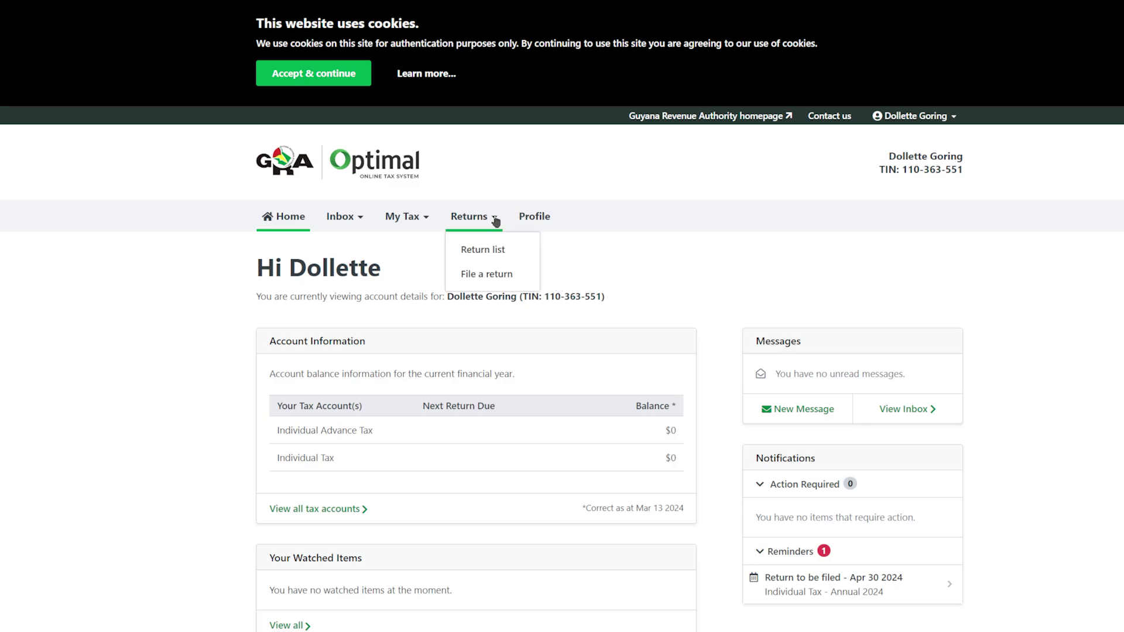
pyautogui.click(495, 221)
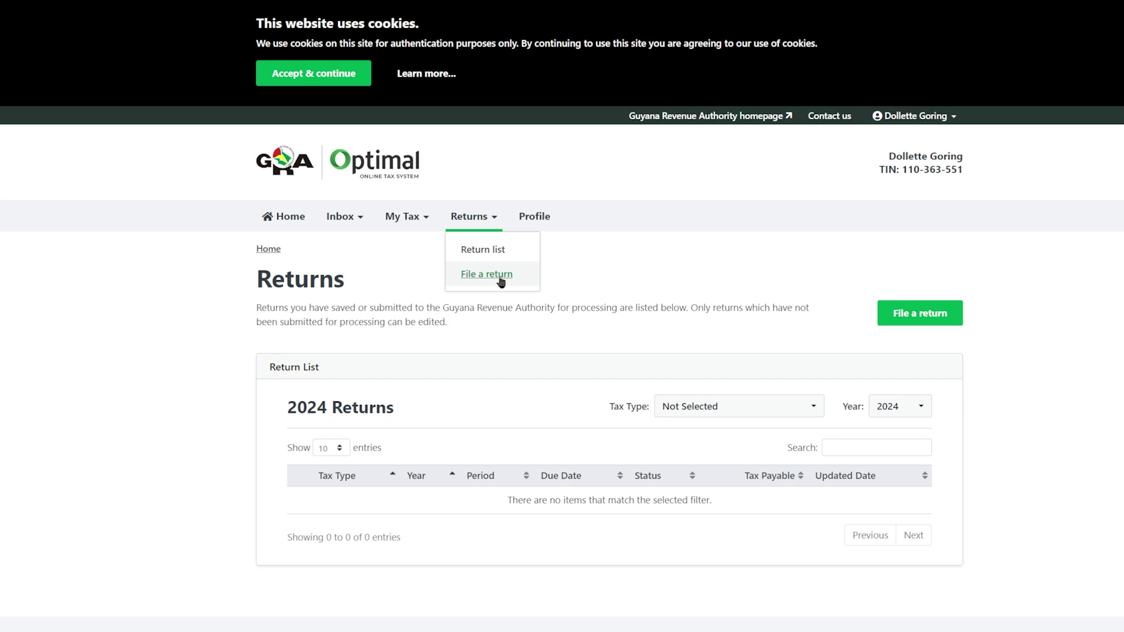
pyautogui.click(501, 280)
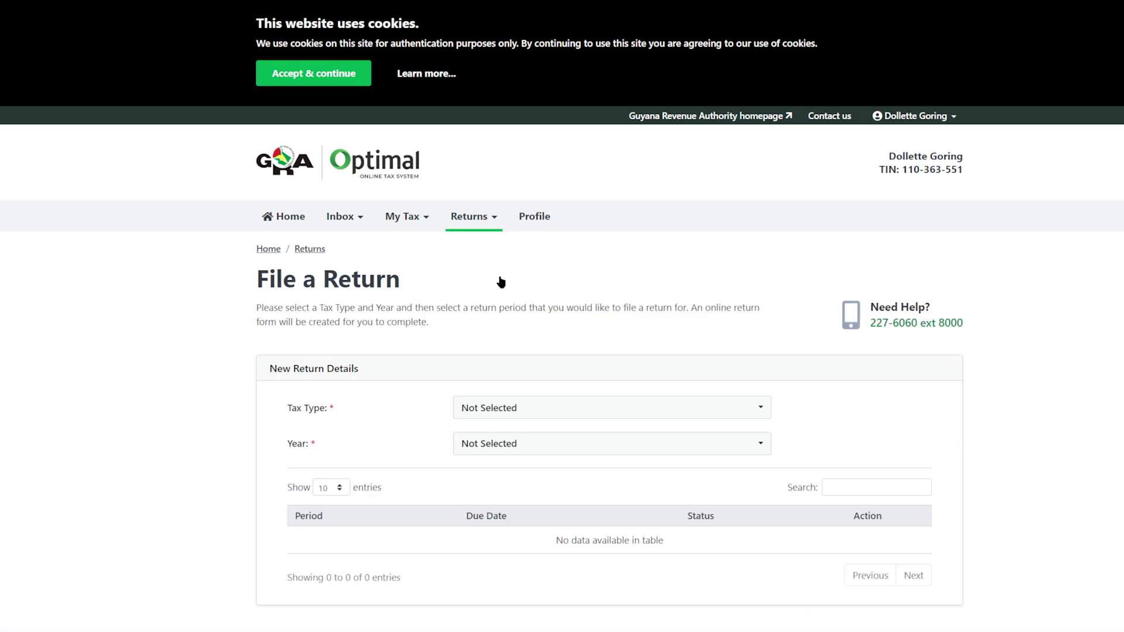
# Select Individual Tax for year 2024 and start the Annual 2024 return.
pyautogui.click(762, 409)
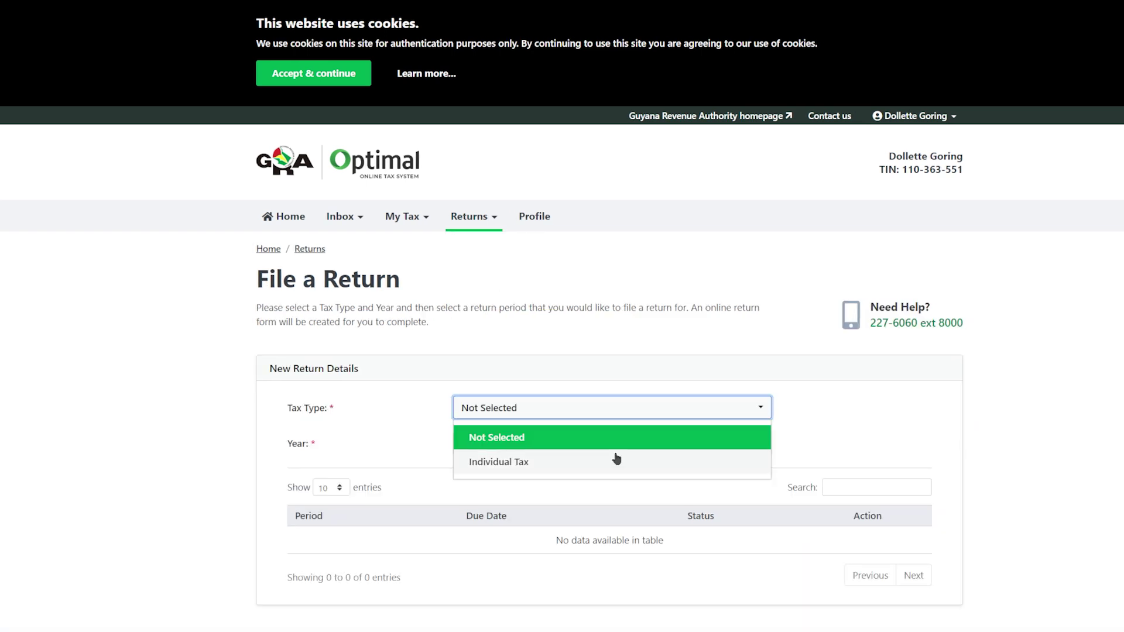
pyautogui.click(612, 461)
pyautogui.click(757, 448)
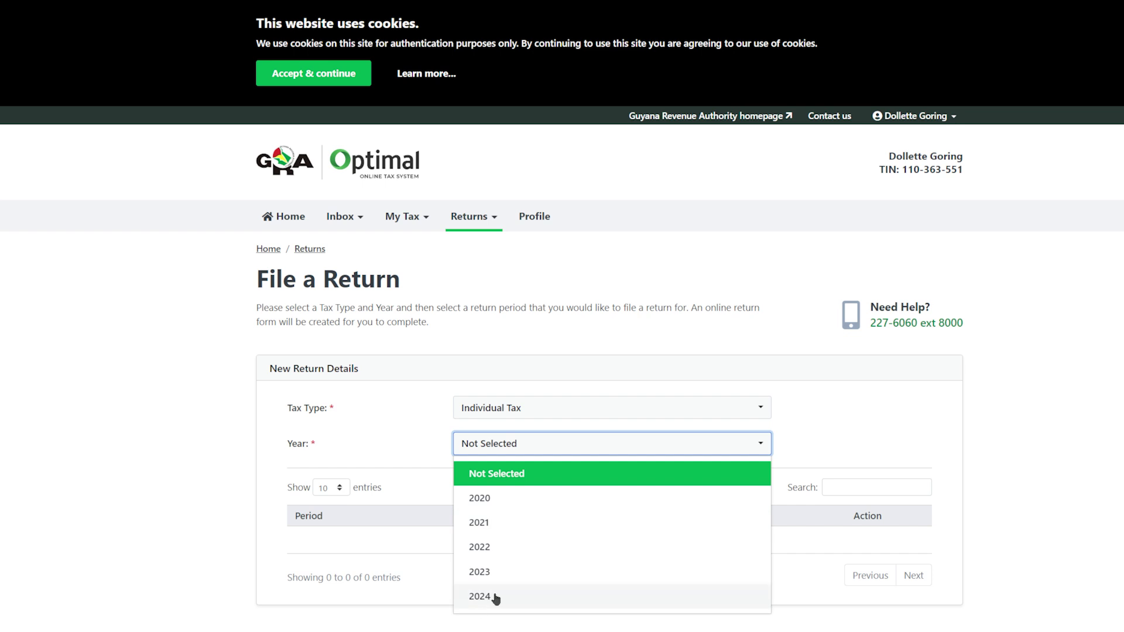
pyautogui.click(493, 597)
pyautogui.scroll(-1, 783, 555)
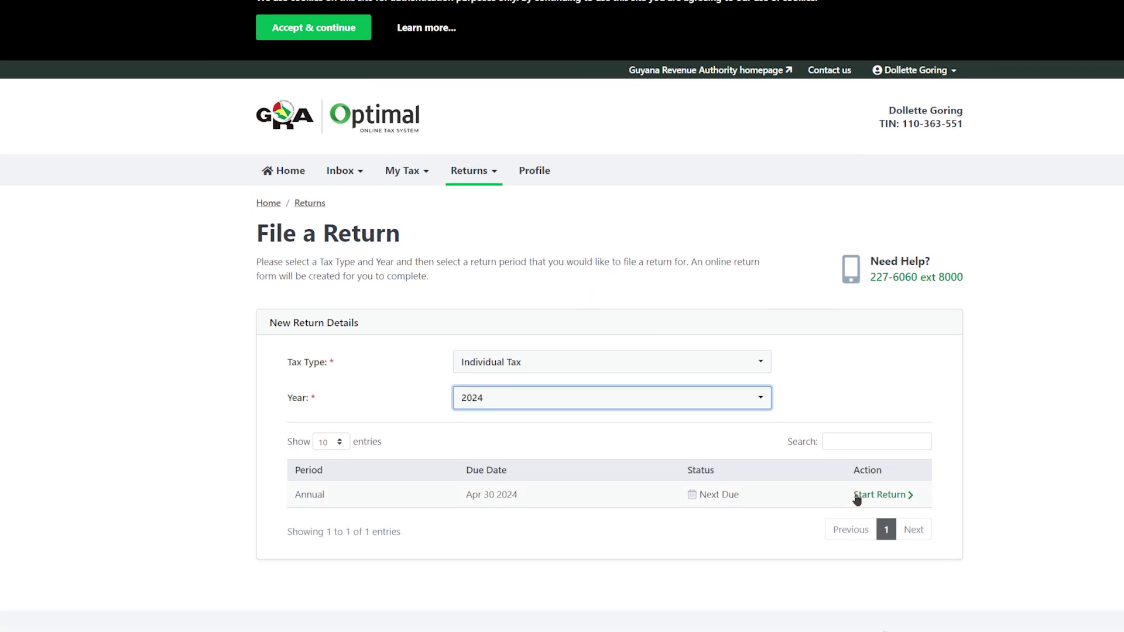
pyautogui.click(859, 495)
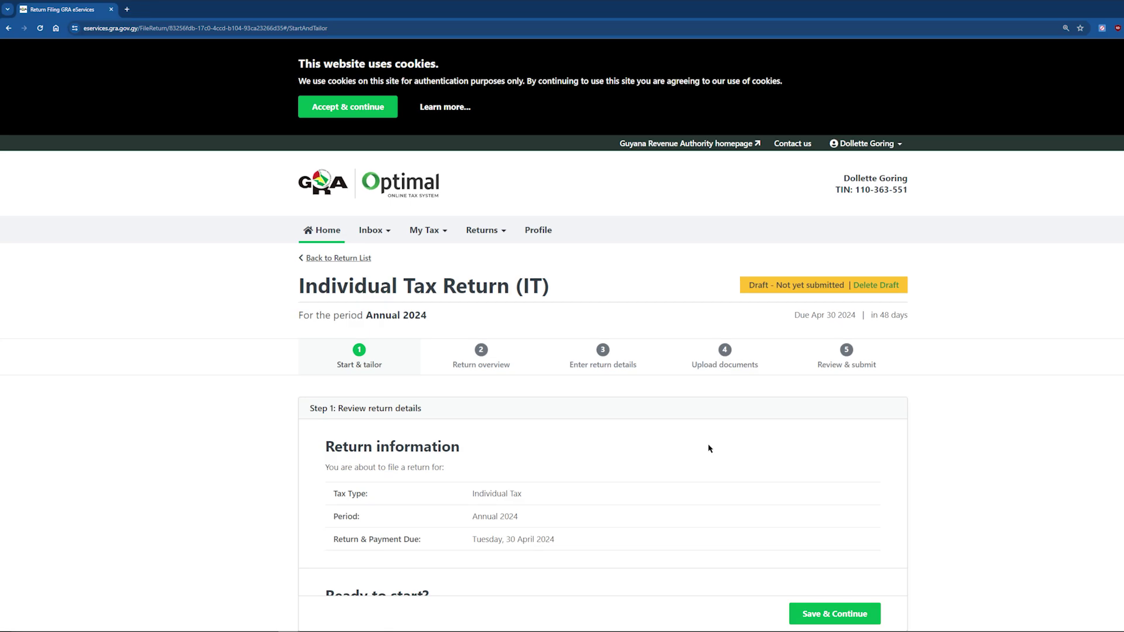
# Answer Yes to the residency and employment-only income tailoring question.
pyautogui.scroll(-5, 786, 519)
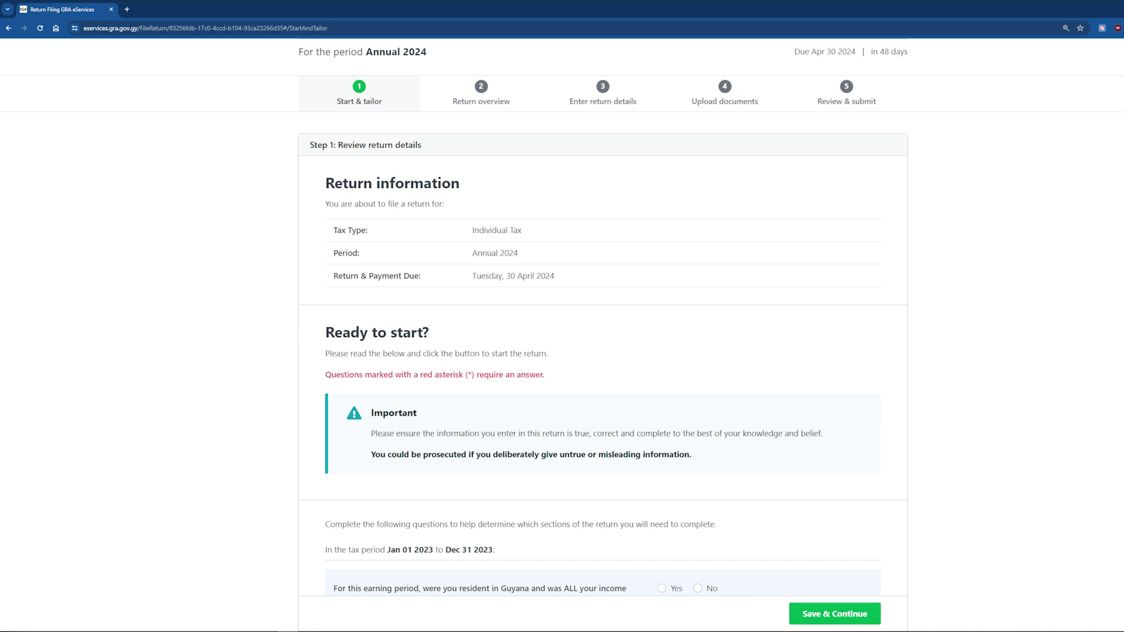
pyautogui.scroll(-1, 432, 453)
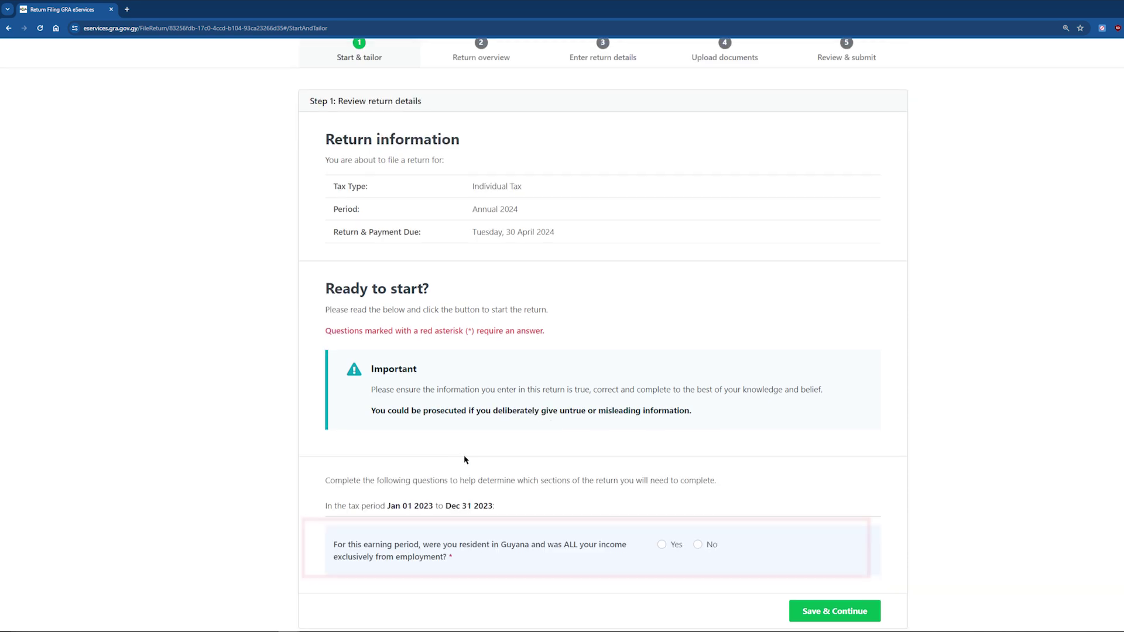
pyautogui.click(661, 544)
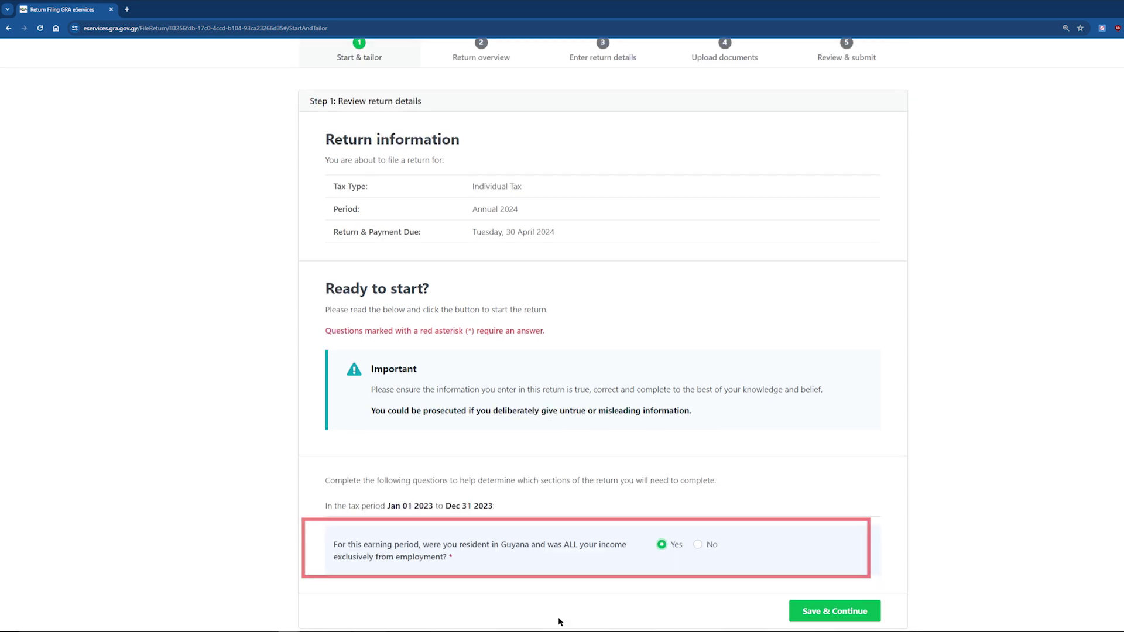
# Save the start answers, continue past the return overview, and add a Public Treasury salary entry.
pyautogui.click(834, 611)
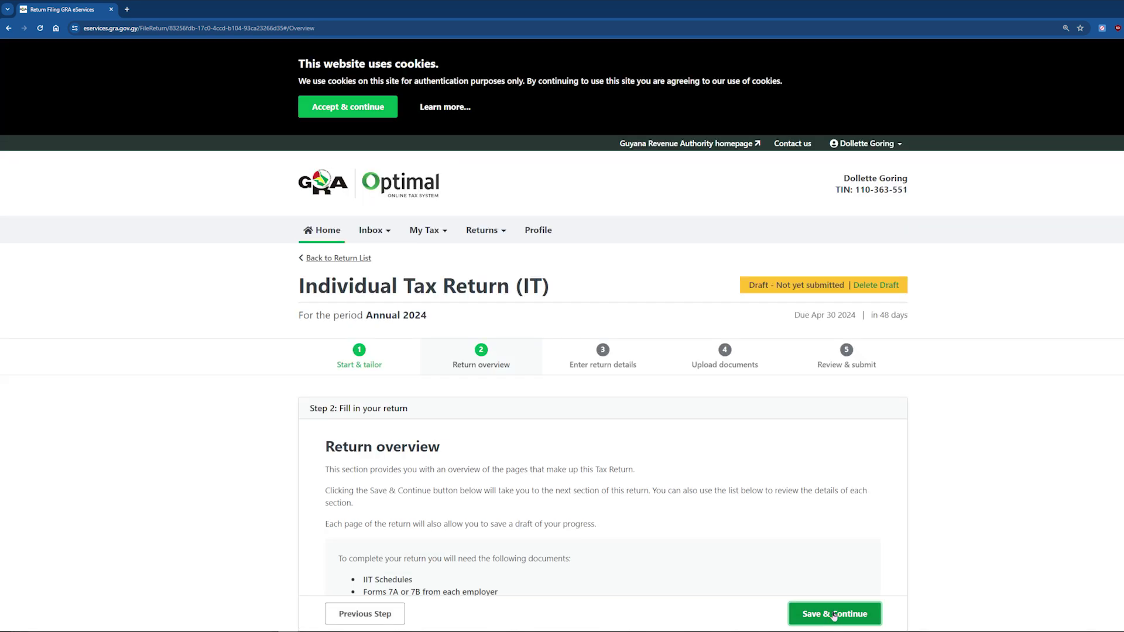
pyautogui.scroll(-2, 829, 547)
pyautogui.scroll(-1, 829, 546)
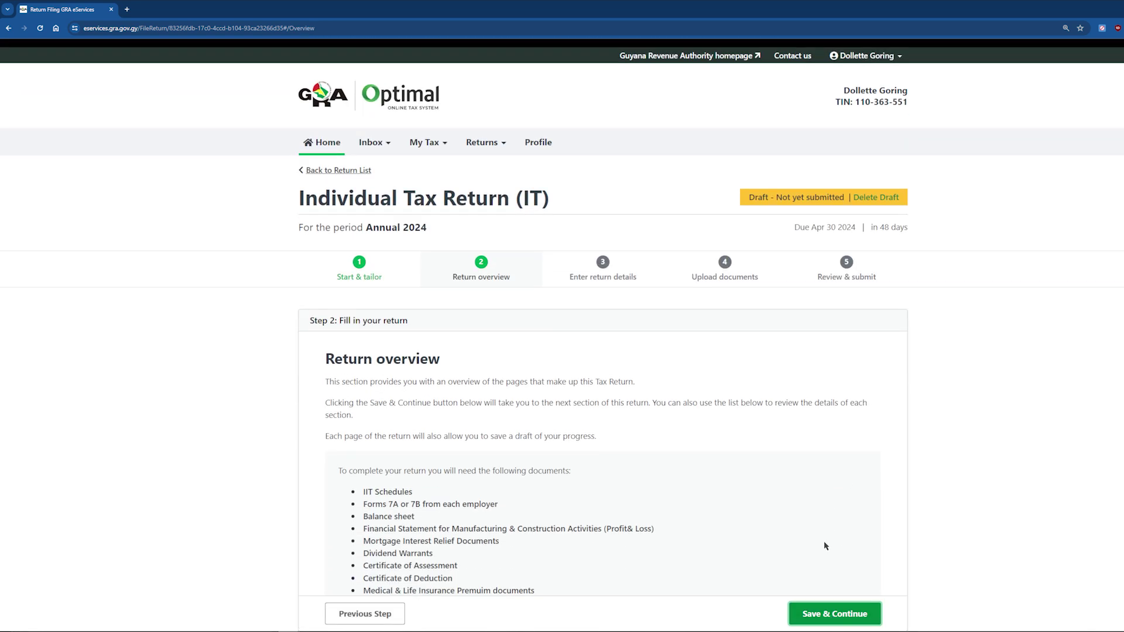
pyautogui.scroll(-1, 826, 545)
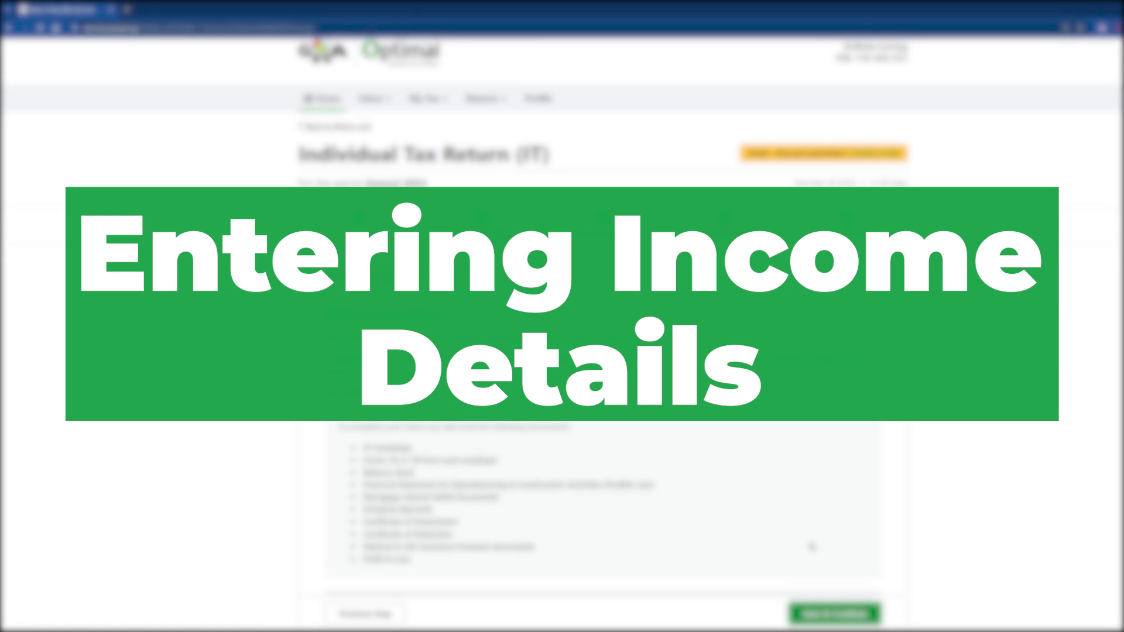
pyautogui.scroll(-1, 811, 546)
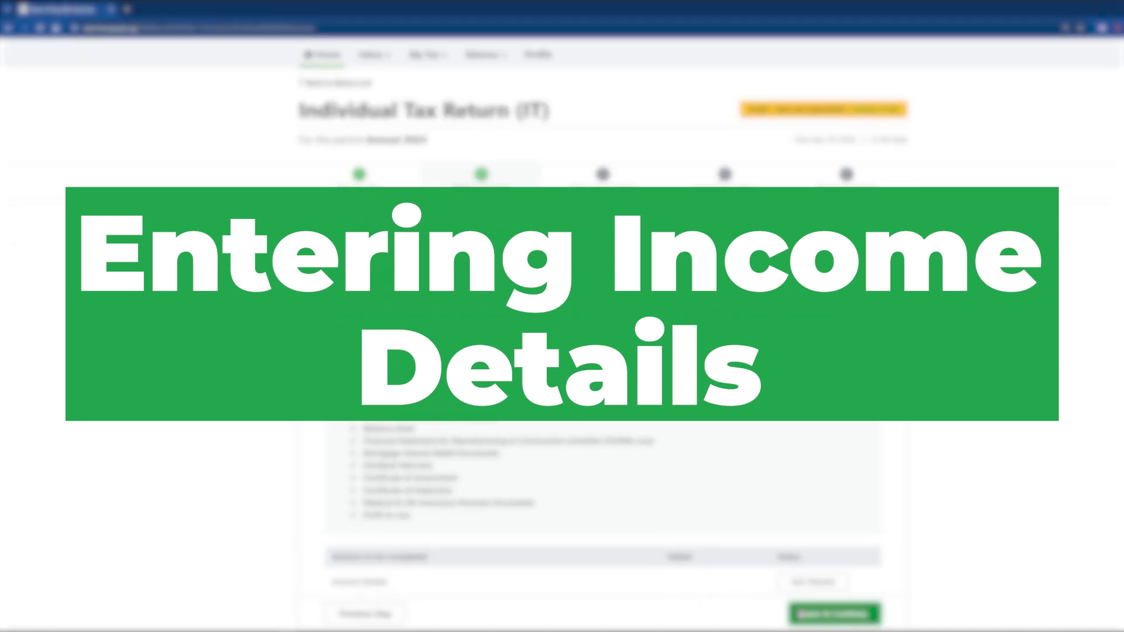
pyautogui.click(822, 613)
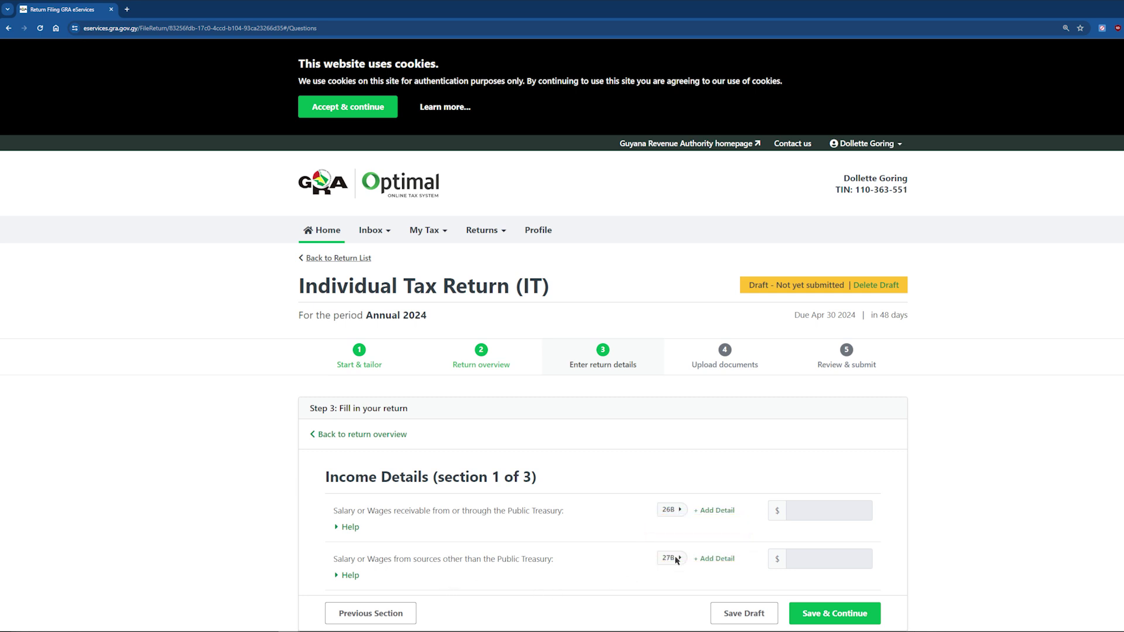
pyautogui.click(724, 511)
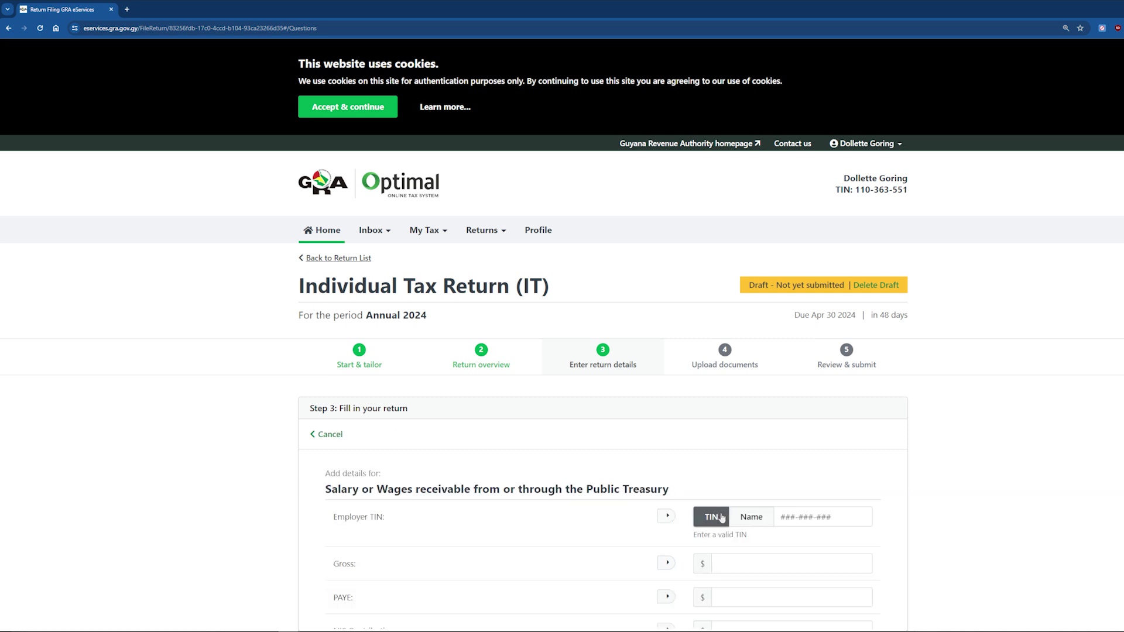
# Enter the employer TIN, gross 8,904,632, PAYE 2,054,504 and NIS 188,160, save, and go back.
pyautogui.scroll(-3, 722, 518)
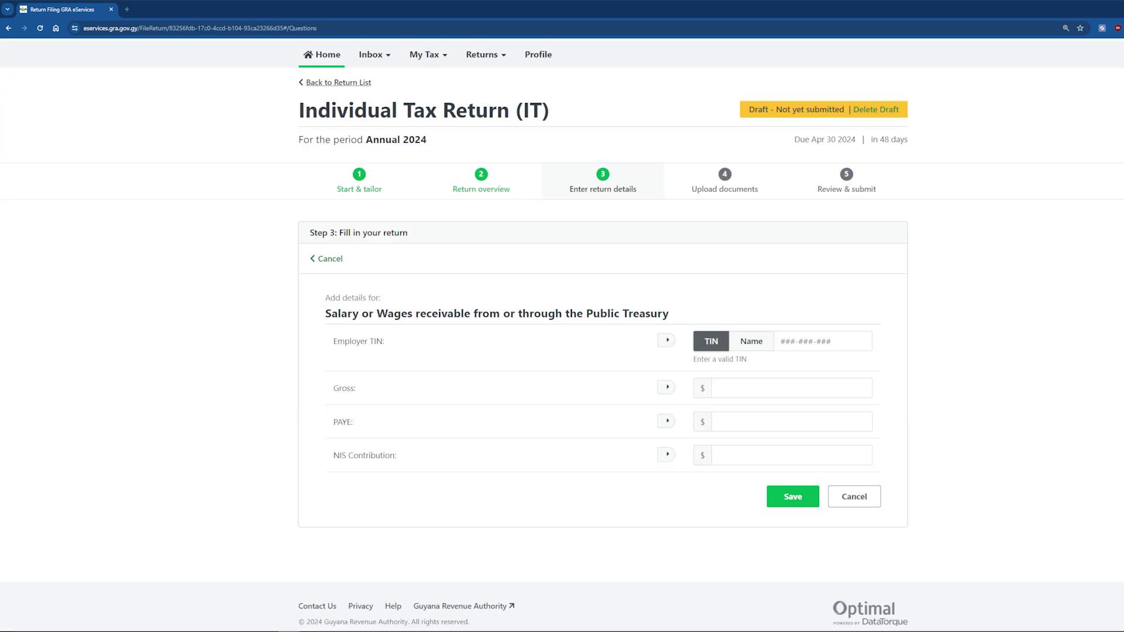
pyautogui.click(800, 339)
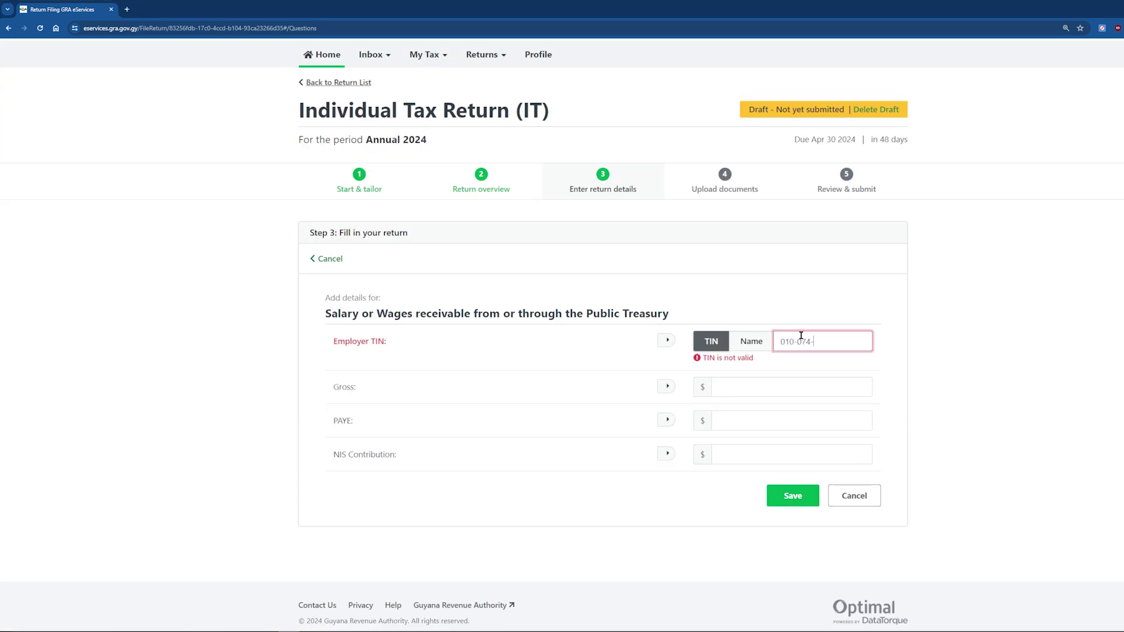
pyautogui.click(786, 387)
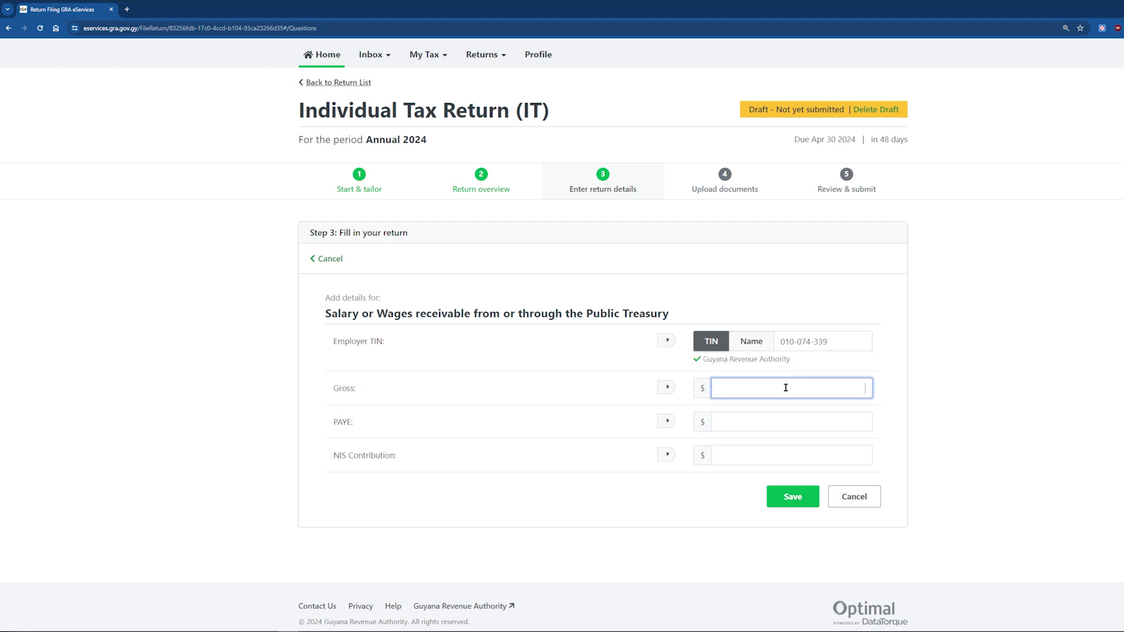
pyautogui.write('8,904,632')
pyautogui.click(796, 419)
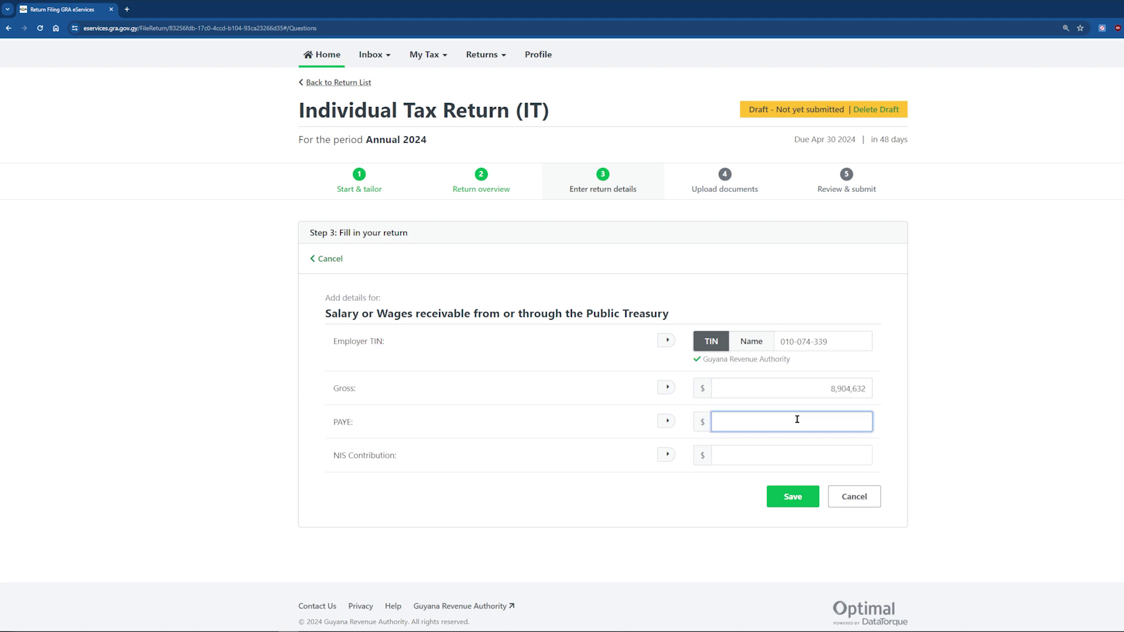
pyautogui.write('2,054,504')
pyautogui.click(837, 457)
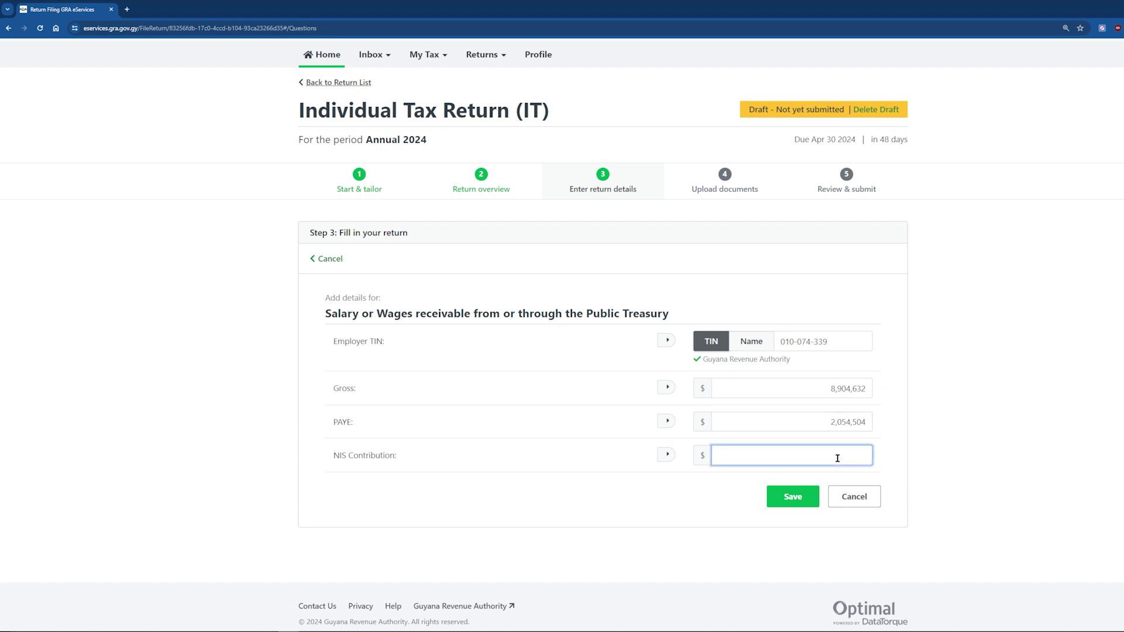
pyautogui.write('188,160')
pyautogui.click(791, 496)
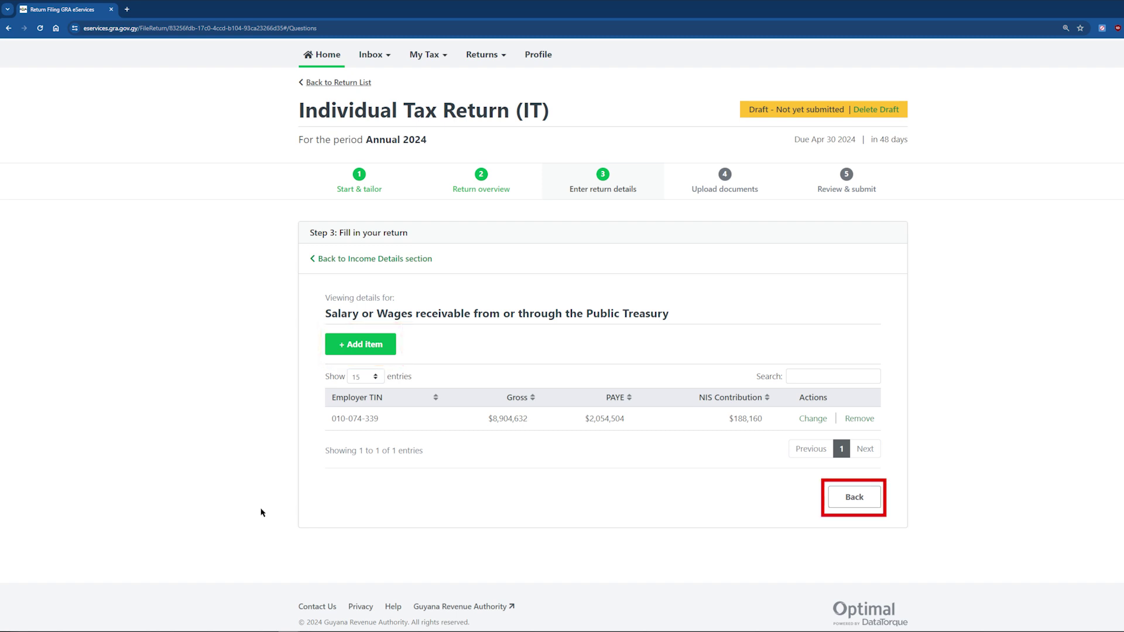
pyautogui.click(856, 499)
# Save Income Details, Allowances and Deductions, and Credits (refundable/due 0) to reach document upload.
pyautogui.click(831, 507)
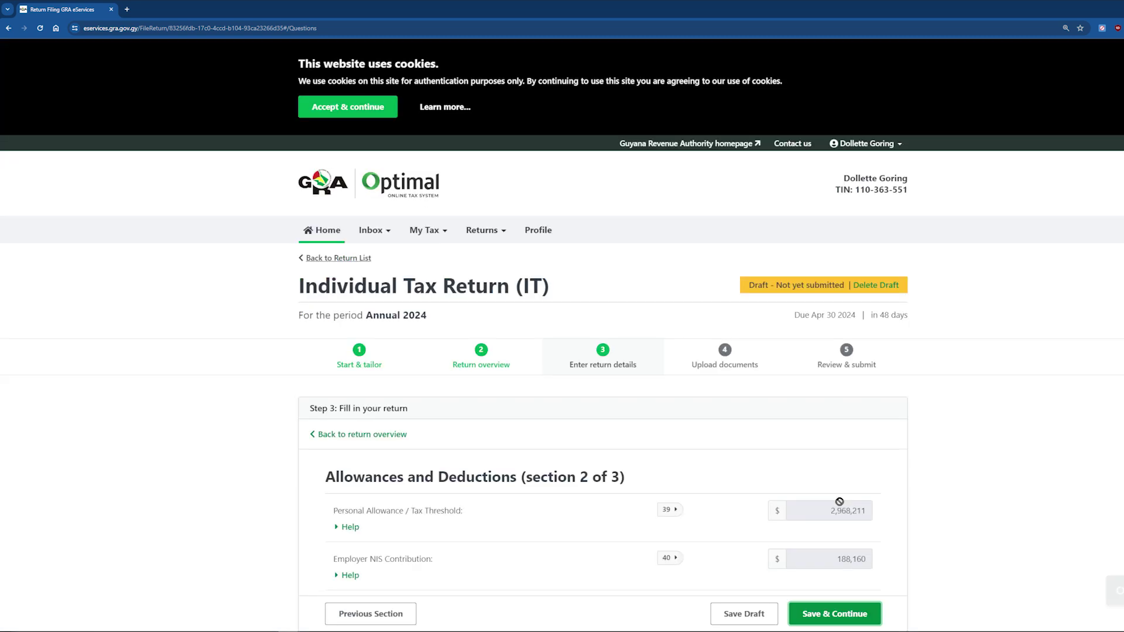
pyautogui.scroll(-5, 609, 503)
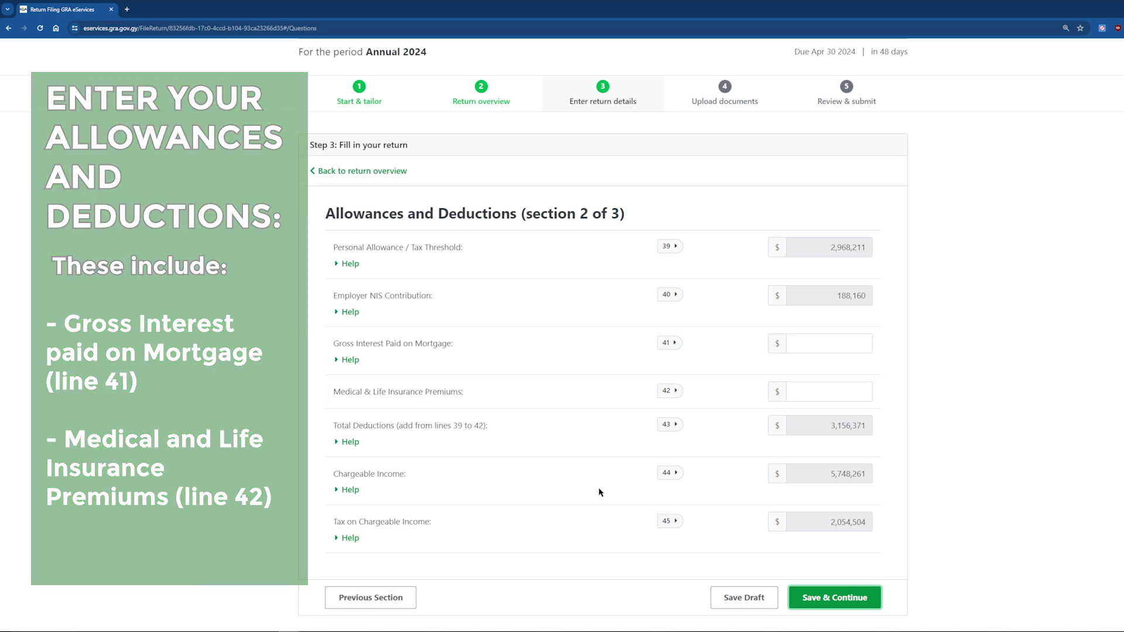
pyautogui.click(814, 598)
pyautogui.scroll(-2, 843, 545)
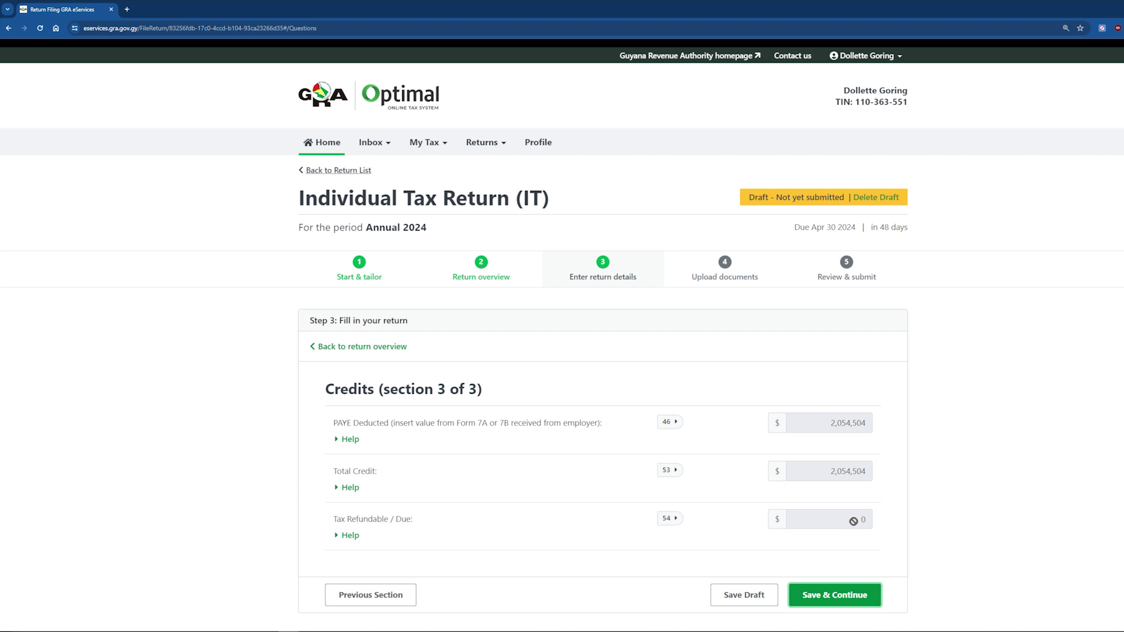
pyautogui.scroll(-2, 853, 521)
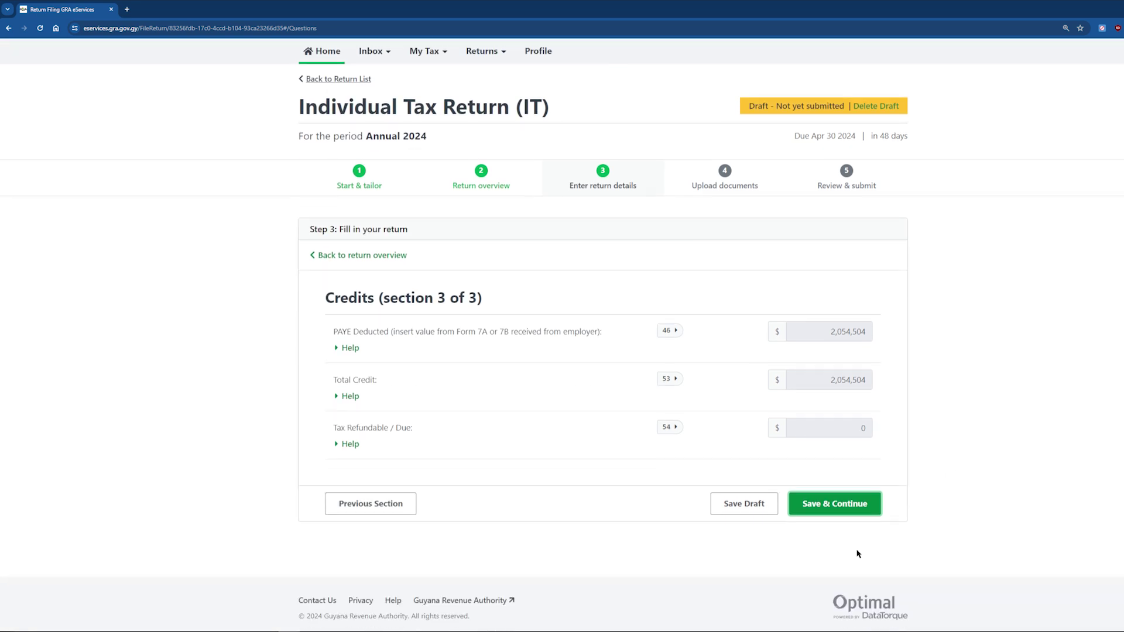
pyautogui.click(820, 504)
pyautogui.scroll(-2, 845, 498)
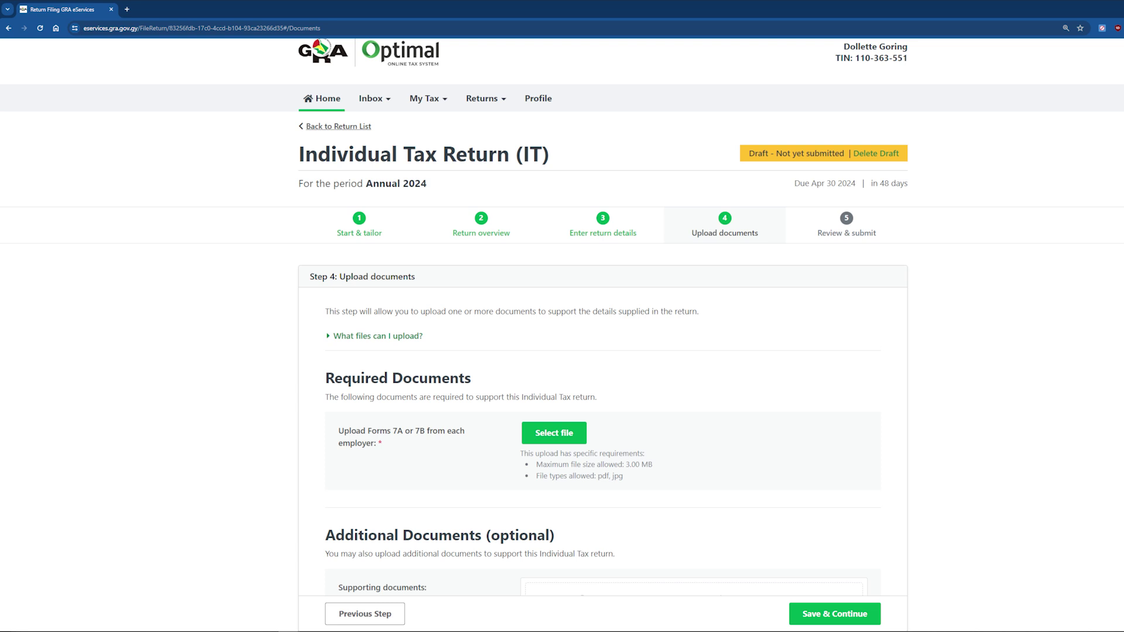
# Upload G0004-IIT-v3.pdf as the Form 7A/7B document and continue to Review & submit.
pyautogui.scroll(-3, 541, 597)
pyautogui.click(554, 252)
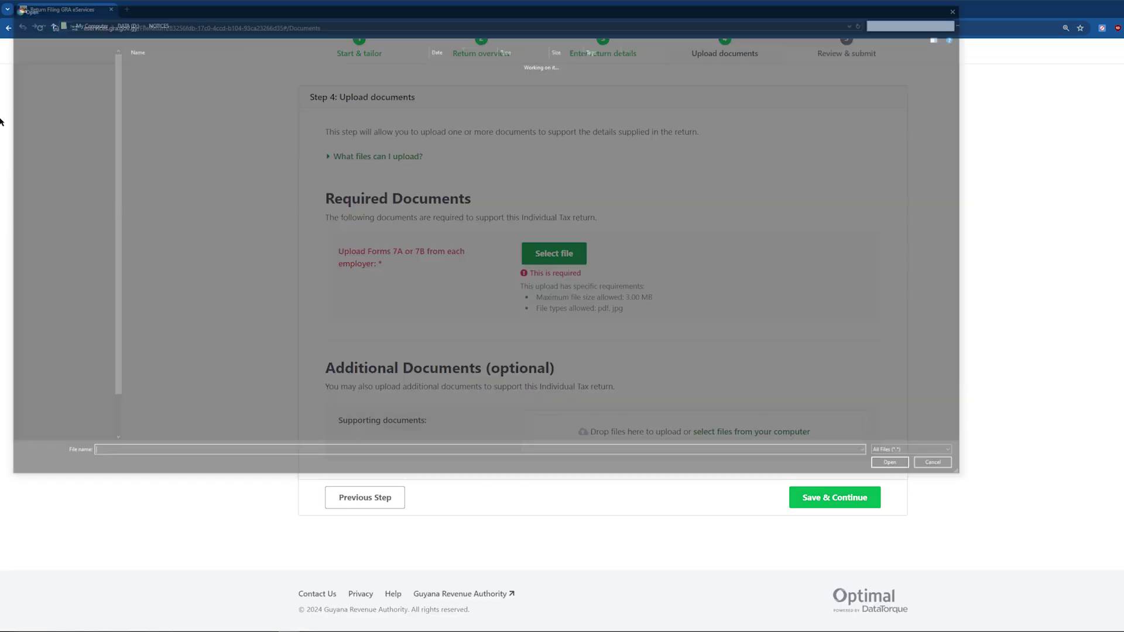
pyautogui.doubleClick(283, 240)
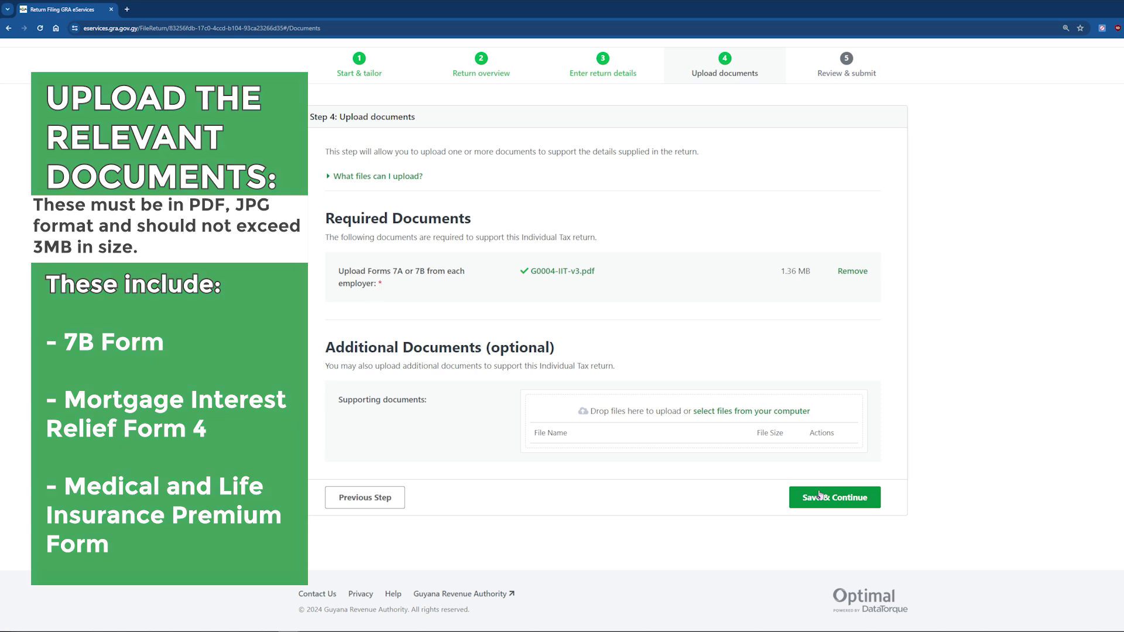
pyautogui.click(819, 495)
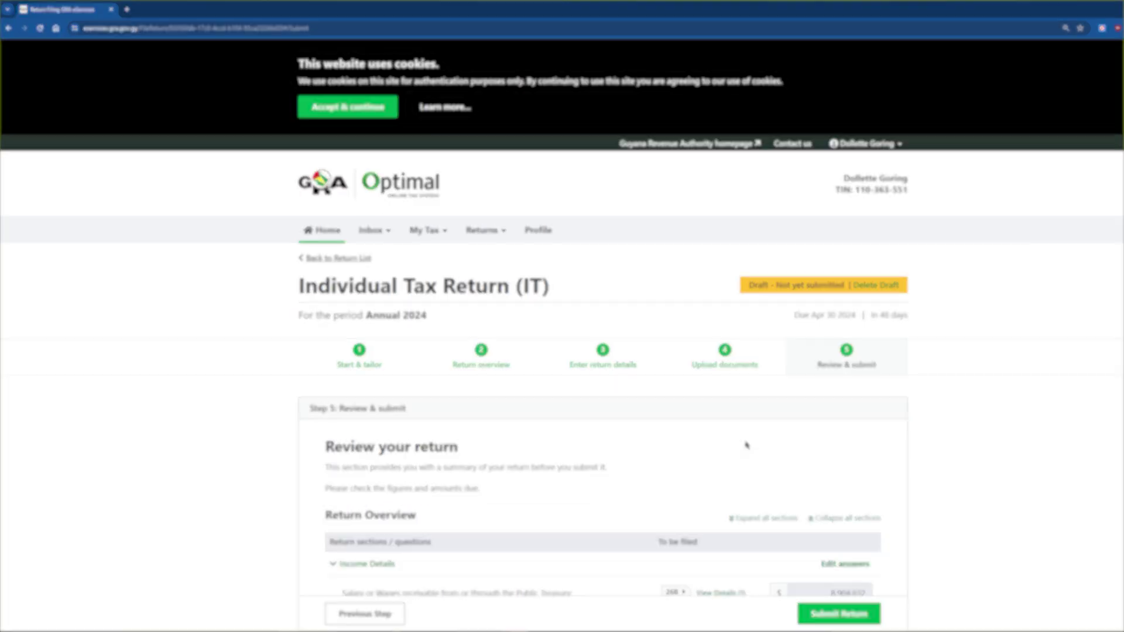
# Look over the return summary and tick the declaration as read and agreed.
pyautogui.scroll(-4, 747, 444)
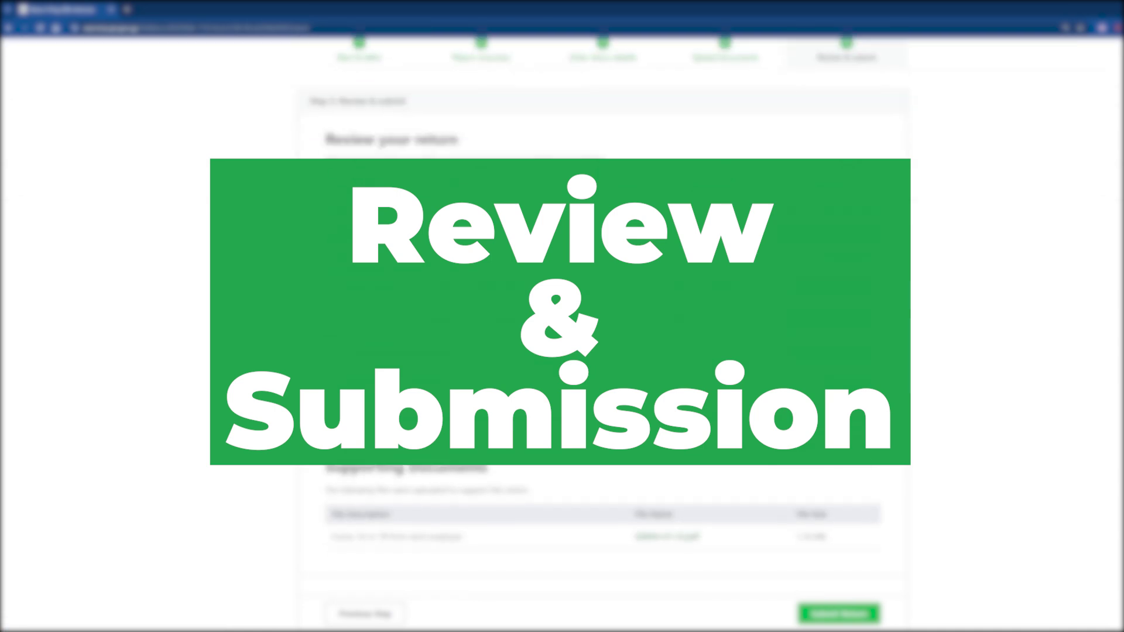
pyautogui.scroll(1, 747, 444)
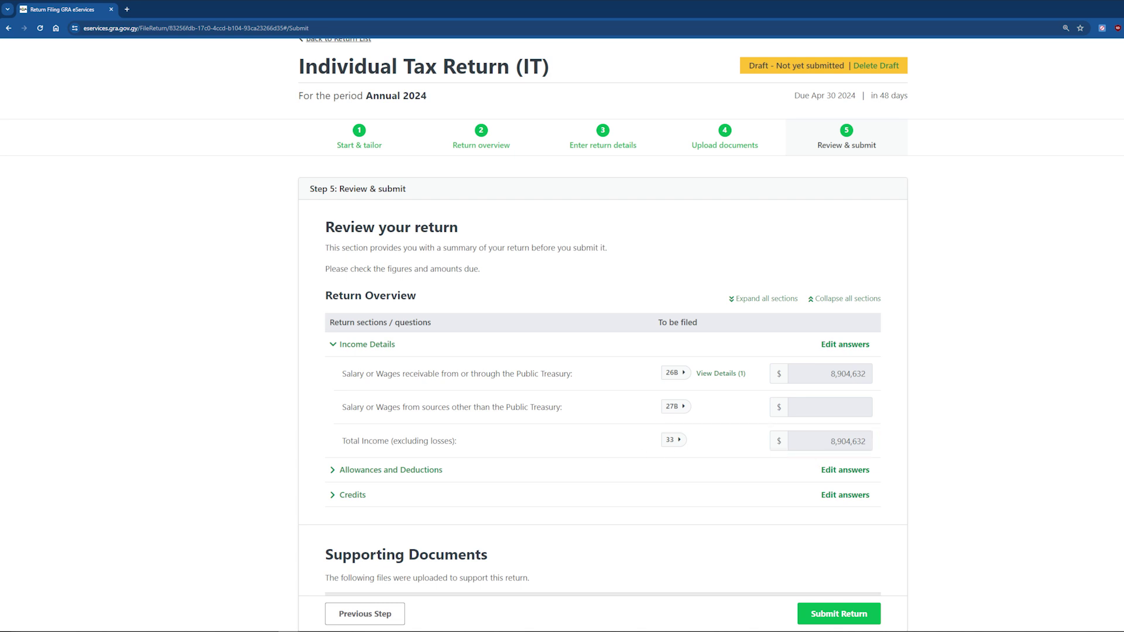
pyautogui.scroll(-3, 1046, 406)
pyautogui.scroll(-5, 1046, 406)
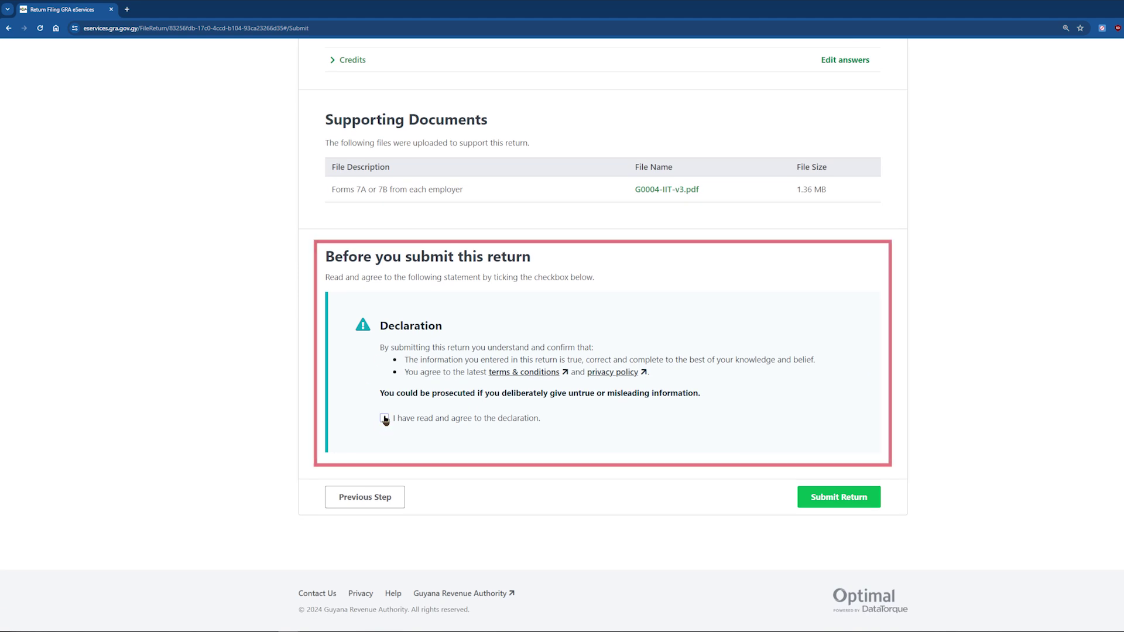
pyautogui.click(385, 419)
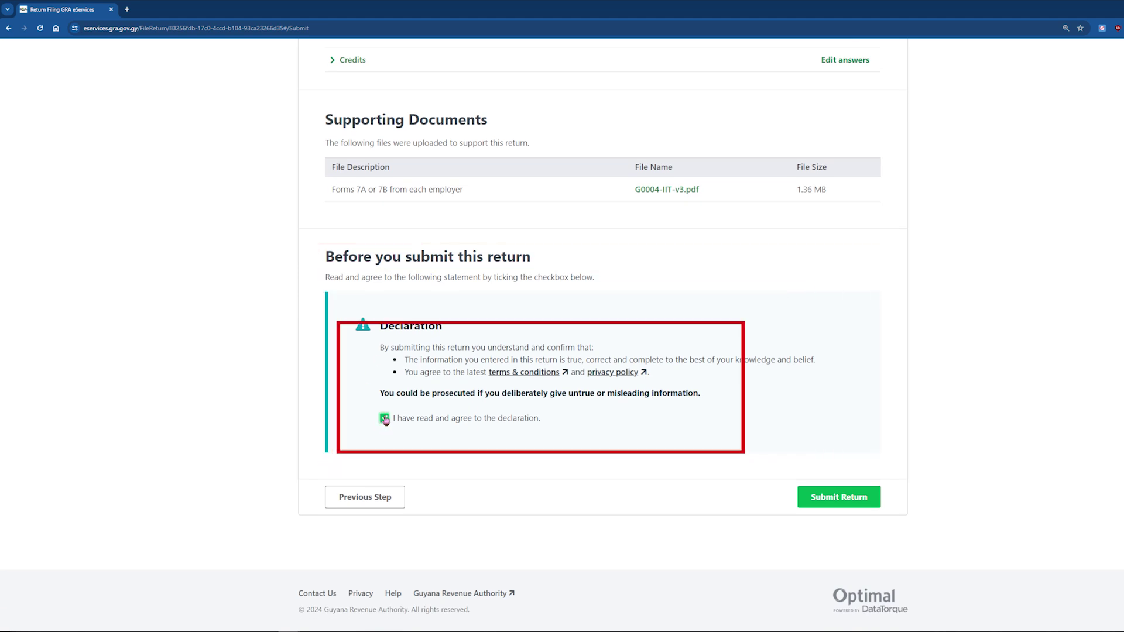